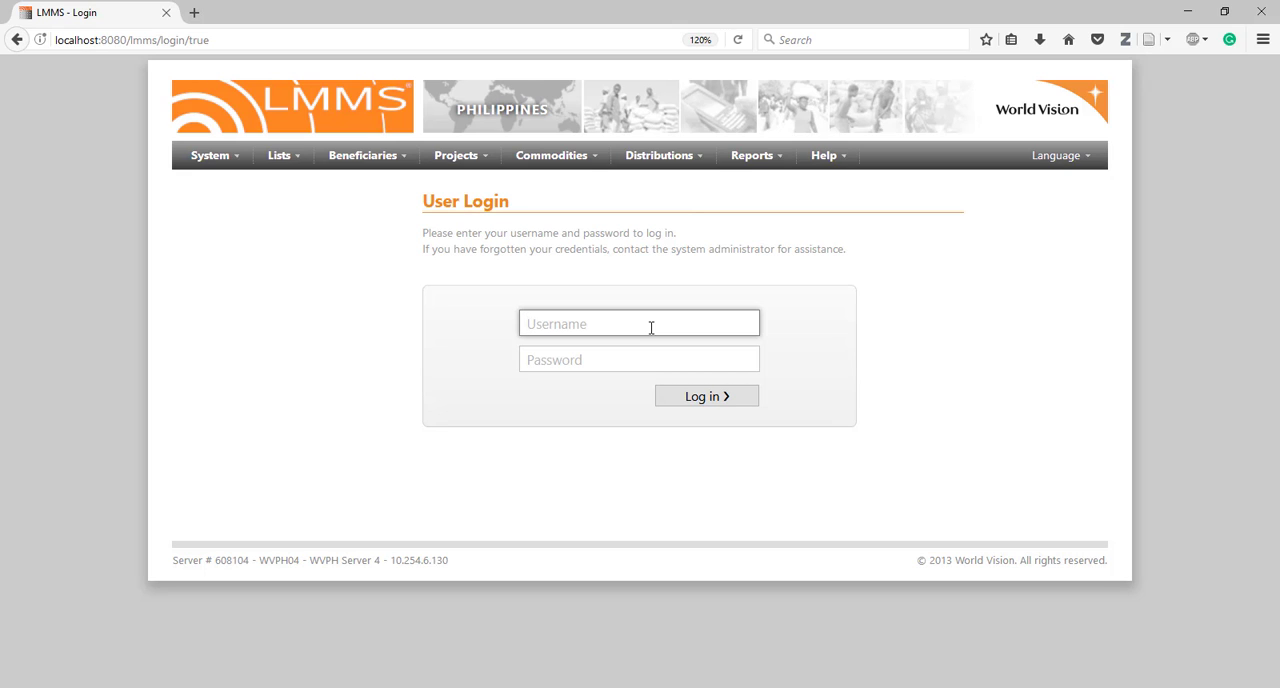
# Log in with the account username and password
pyautogui.press('Tab')
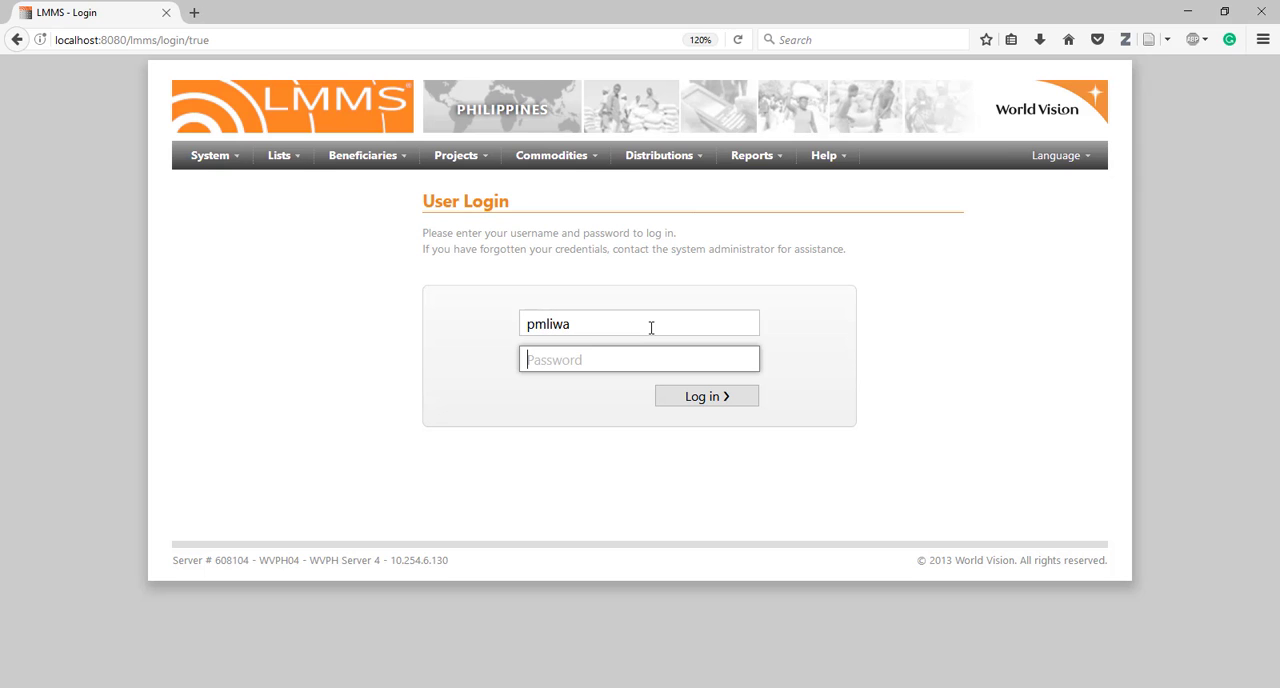
pyautogui.write('•••••••')
pyautogui.press('Return')
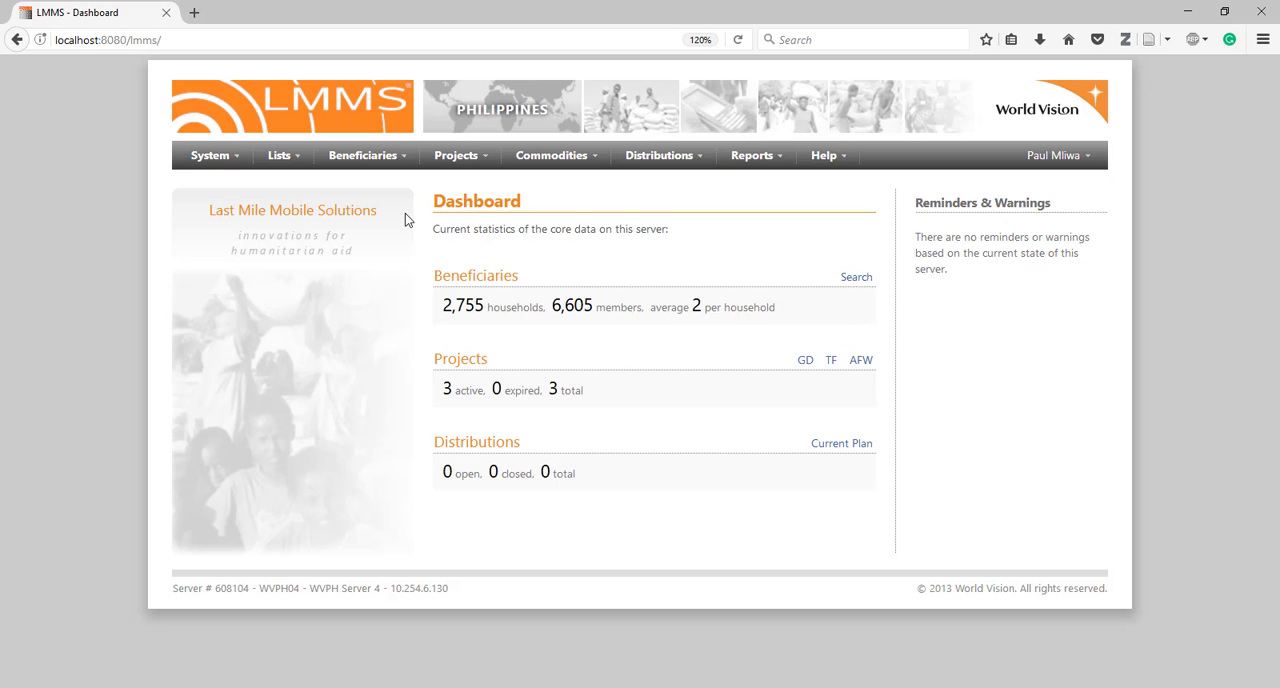
# Start the ID card printing process for beneficiaries and choose the community Baba, Balugo_Albuera
pyautogui.click(402, 156)
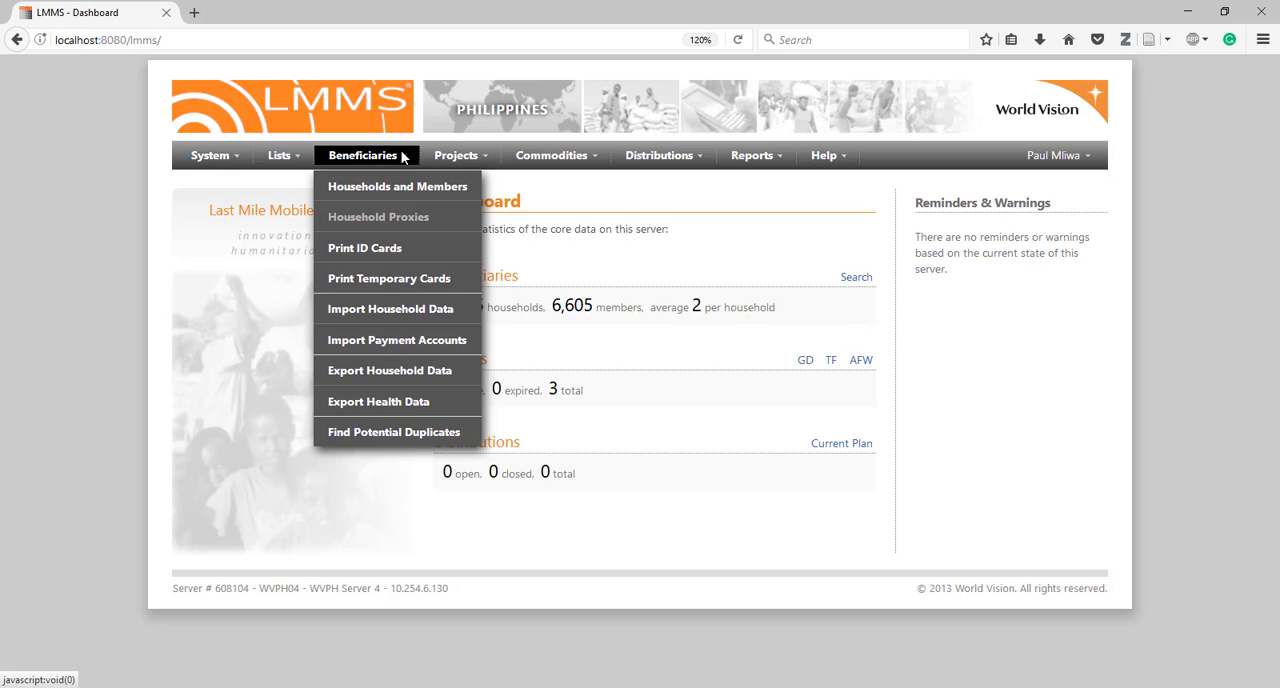
pyautogui.click(387, 252)
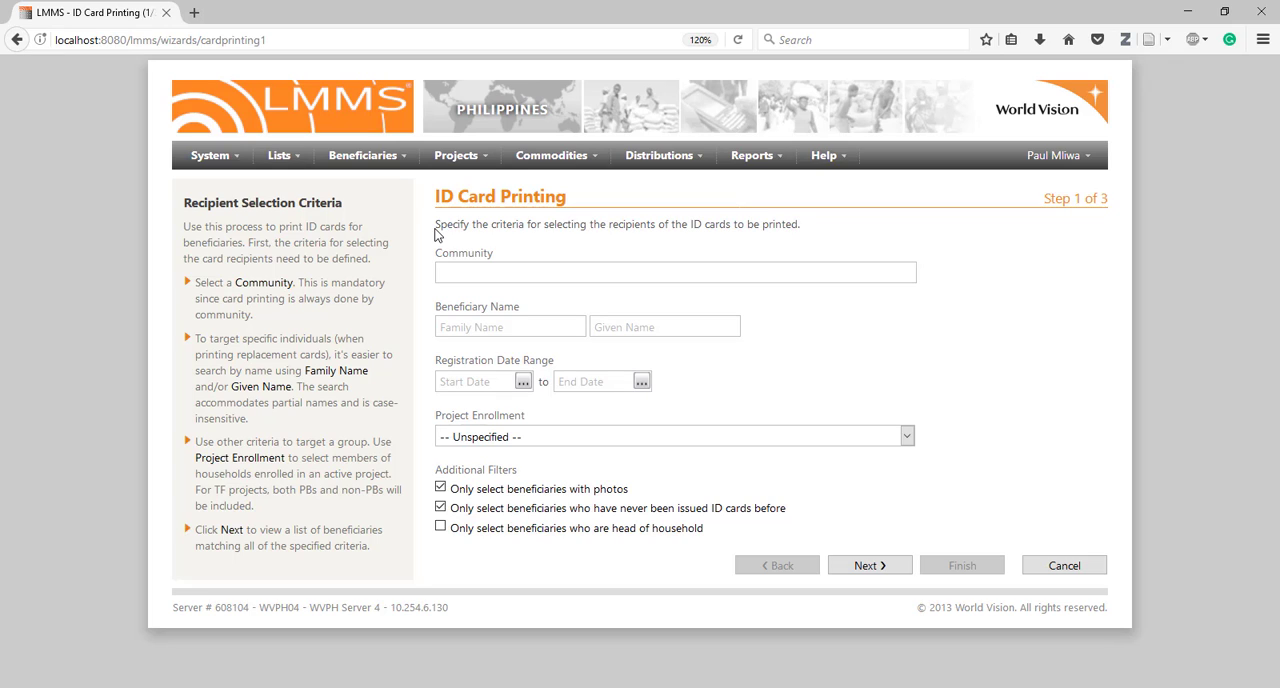
pyautogui.click(485, 270)
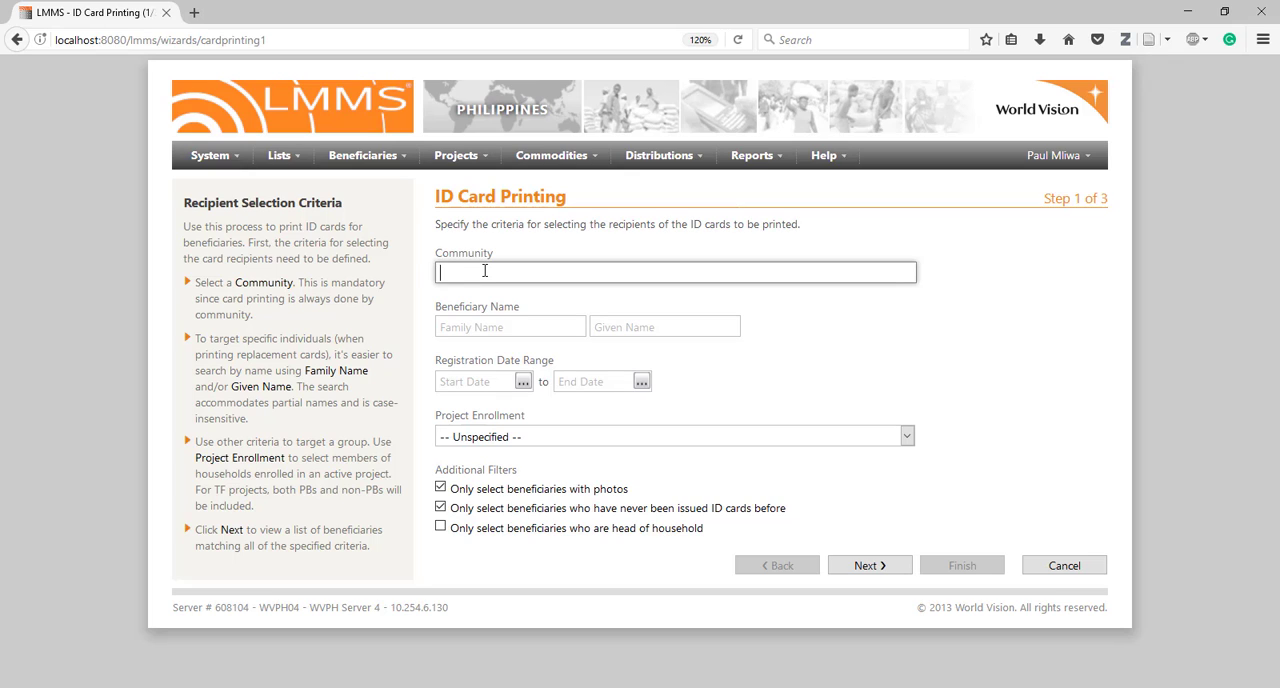
pyautogui.write('baba')
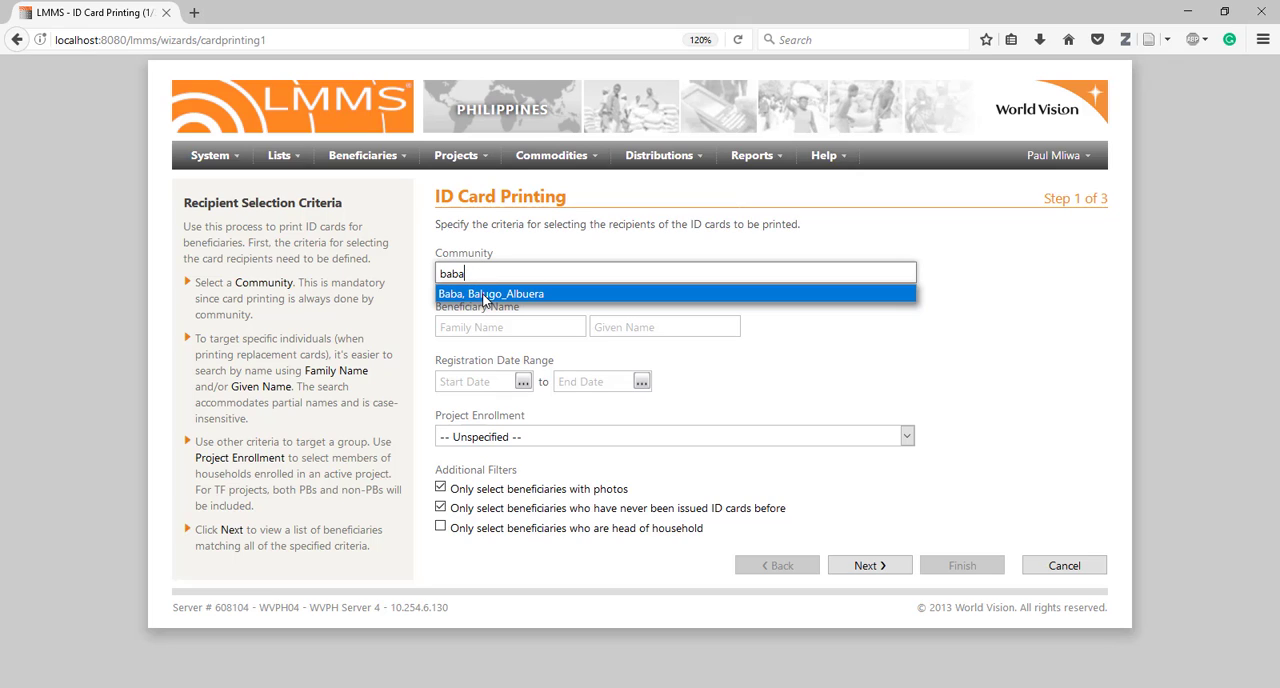
pyautogui.click(484, 294)
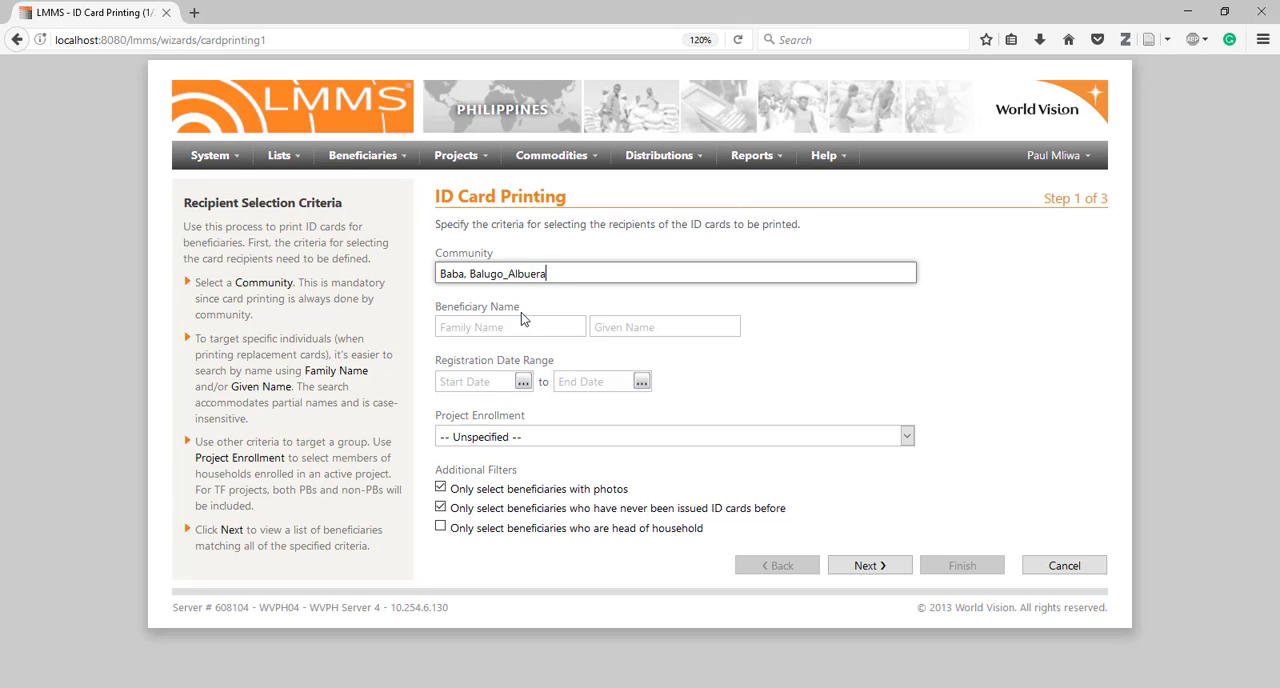
# Examine the beneficiary name fields and the registration date range calendars
pyautogui.click(515, 322)
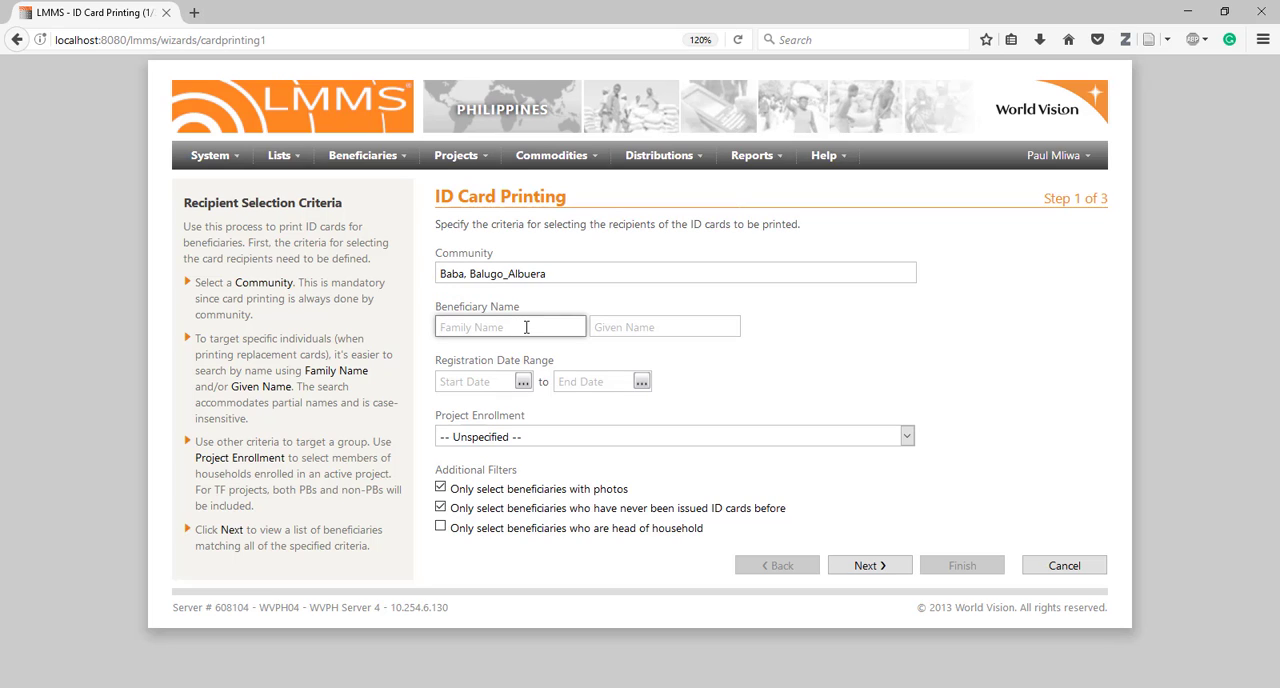
pyautogui.click(596, 327)
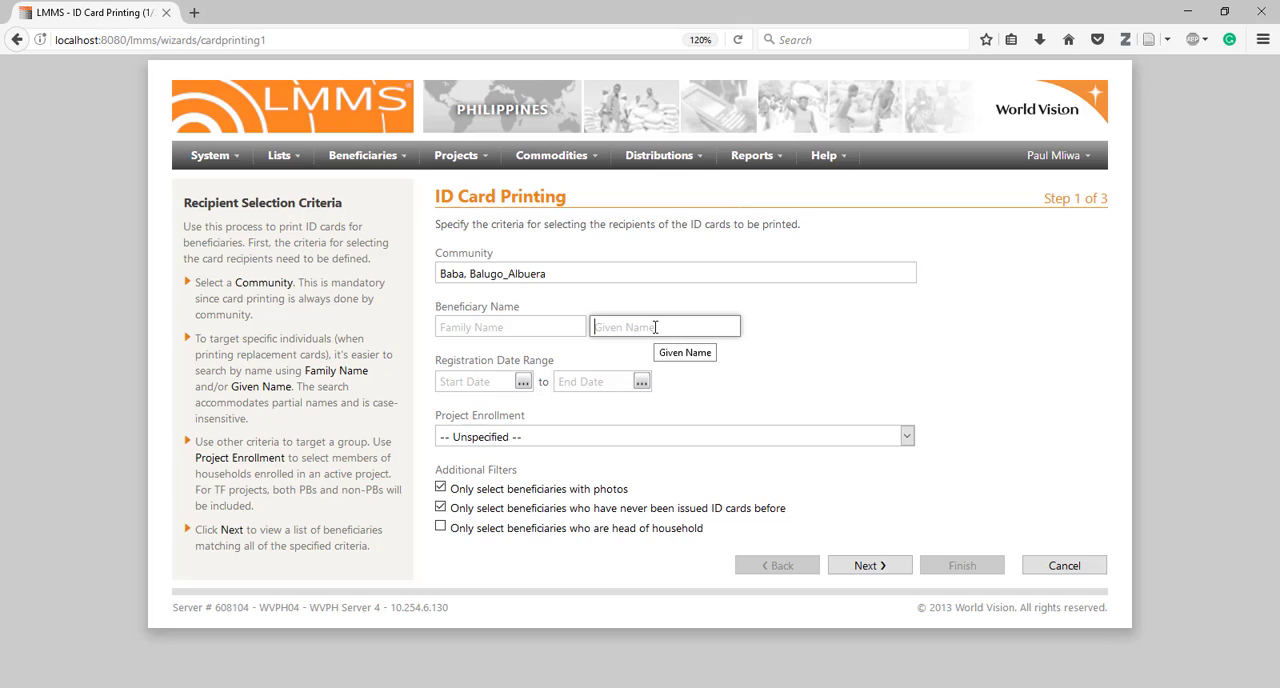
pyautogui.click(563, 332)
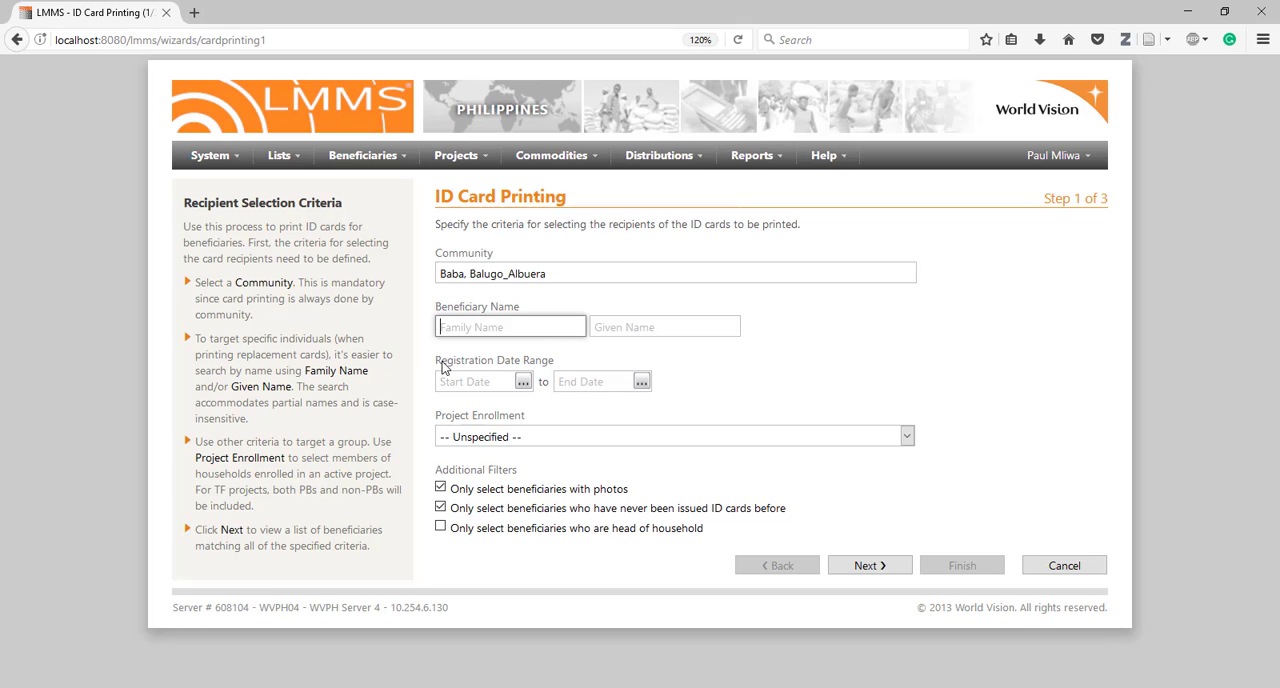
pyautogui.click(514, 381)
pyautogui.click(574, 380)
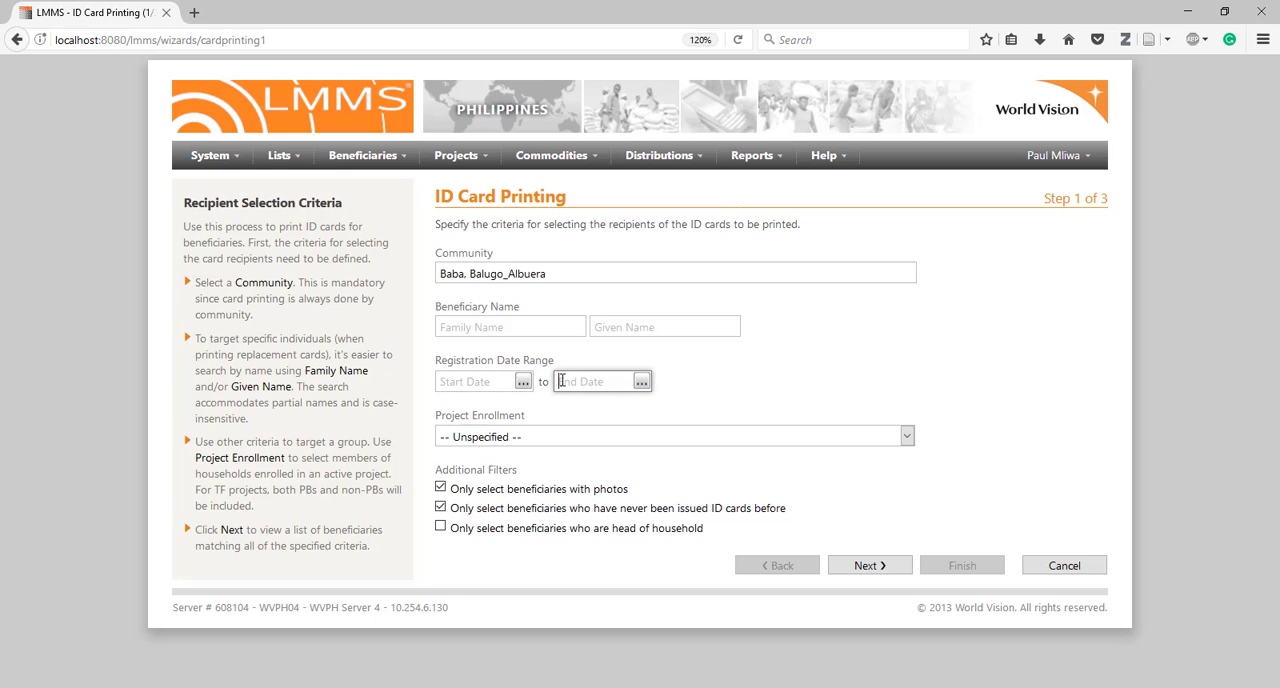
pyautogui.click(521, 383)
pyautogui.click(521, 383)
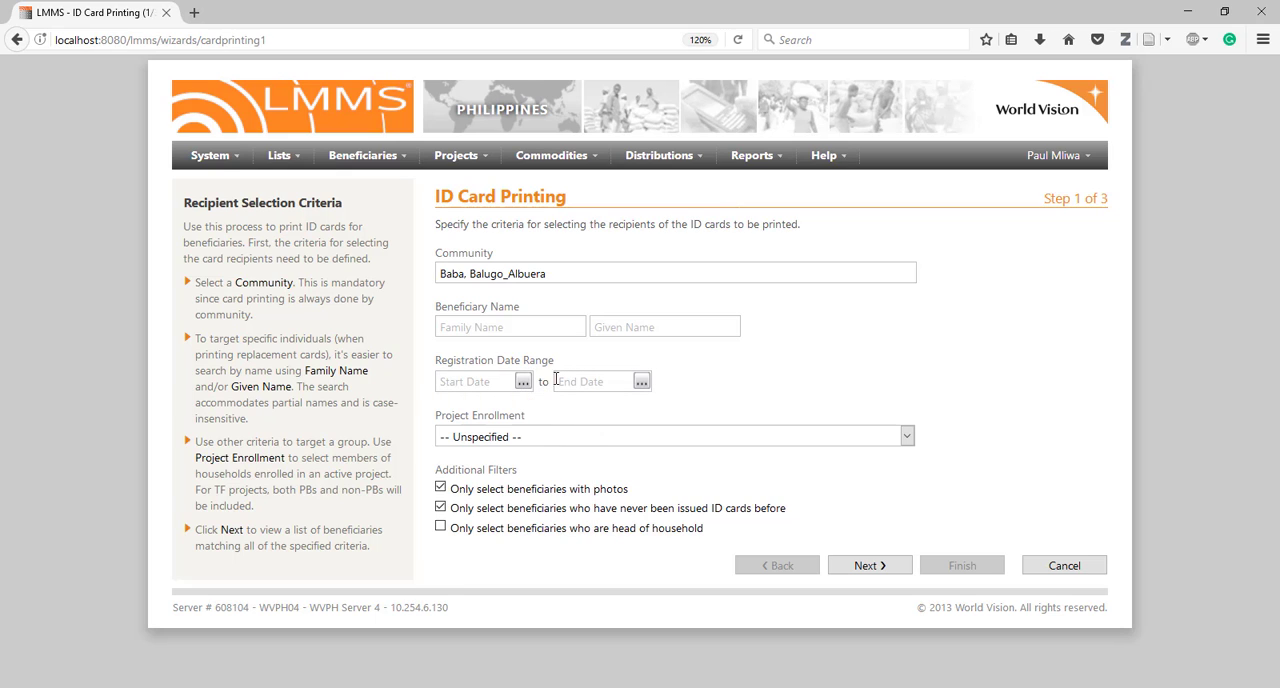
pyautogui.click(641, 382)
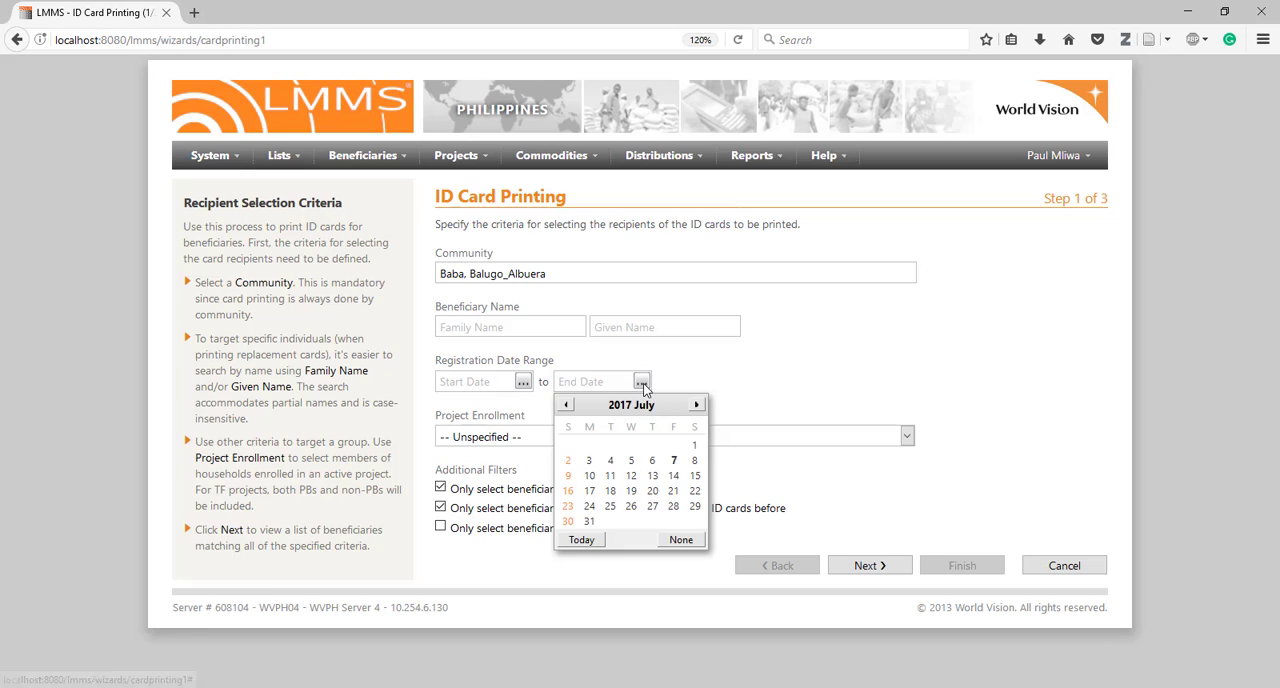
pyautogui.click(641, 382)
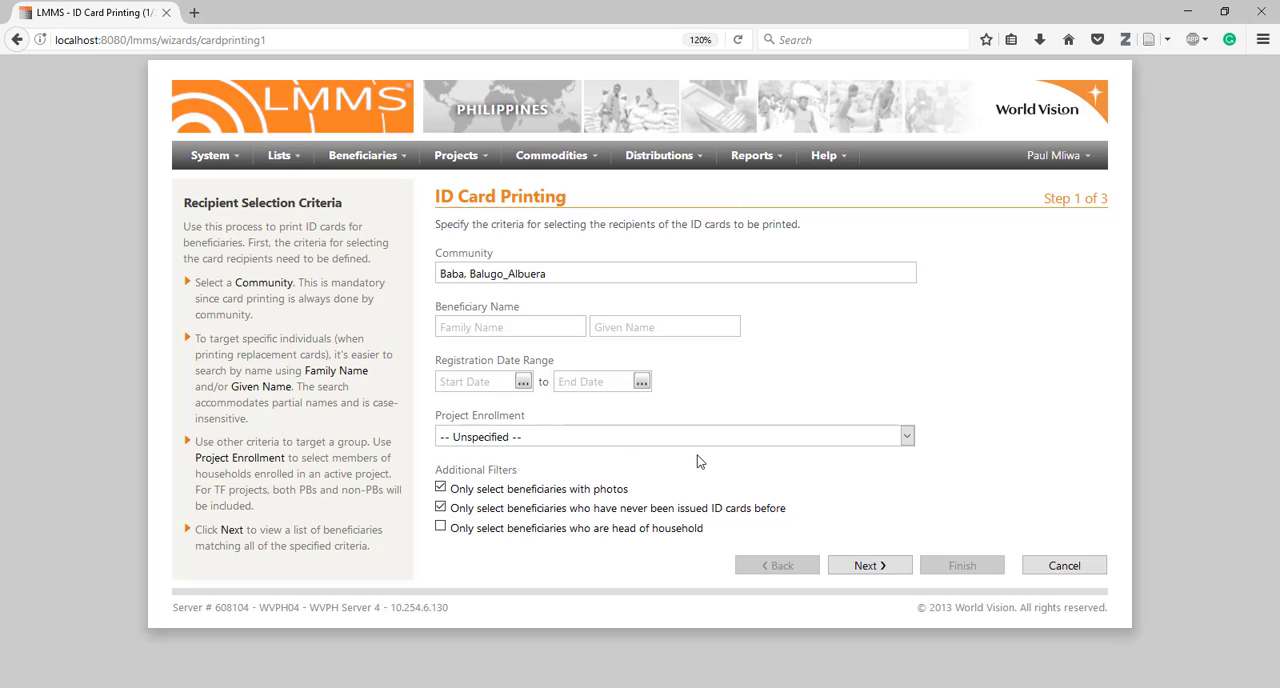
# Set the project enrollment to PH-GD/BANTAYAN-02345/2017 - Bantayan Vulnerable Group Feeding
pyautogui.click(908, 437)
pyautogui.click(909, 437)
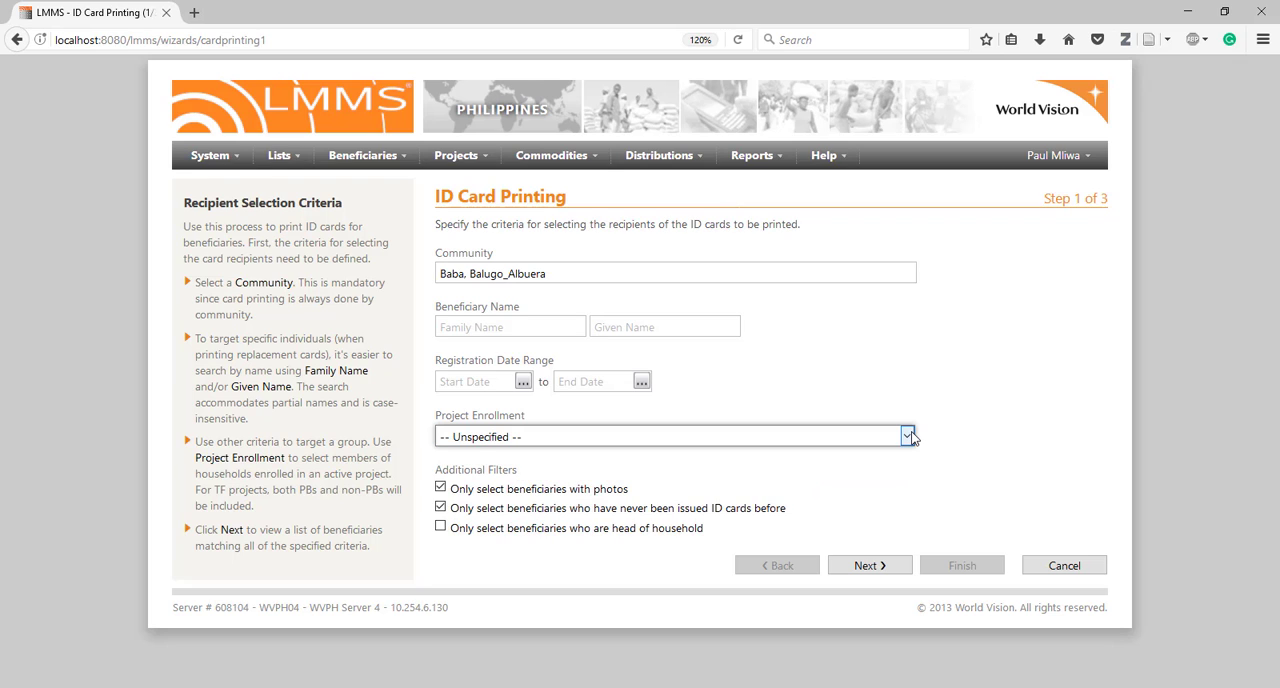
pyautogui.click(909, 437)
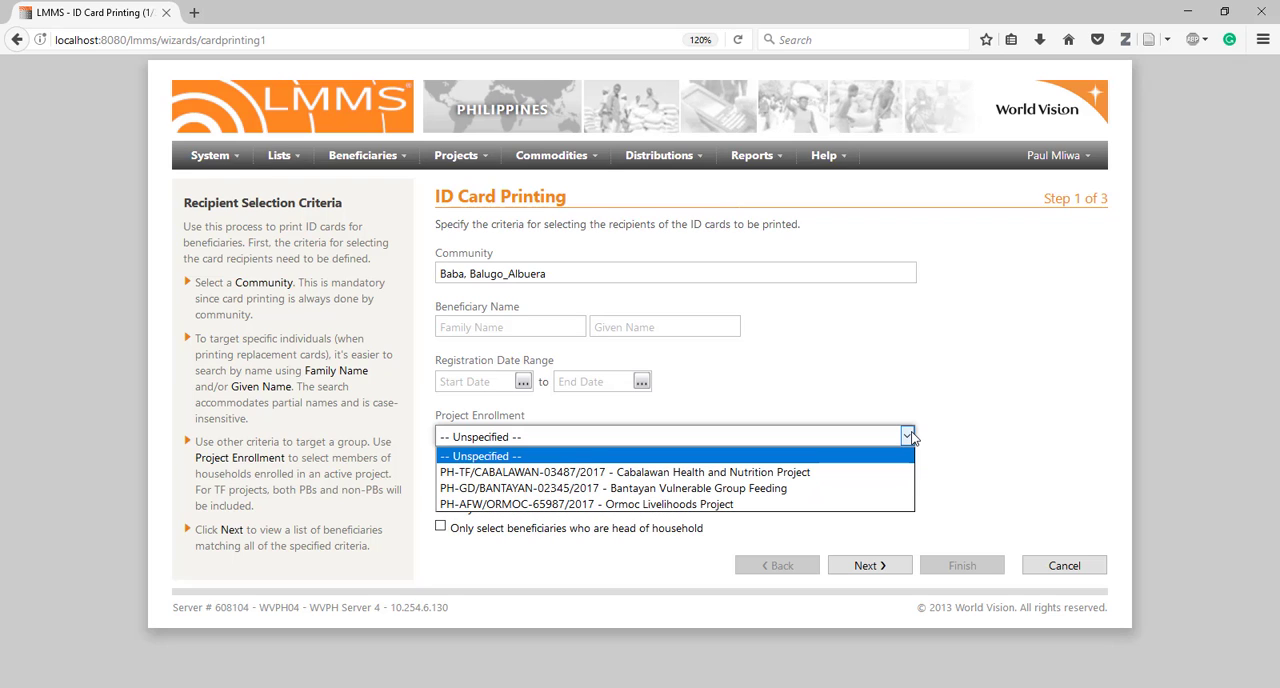
pyautogui.click(800, 488)
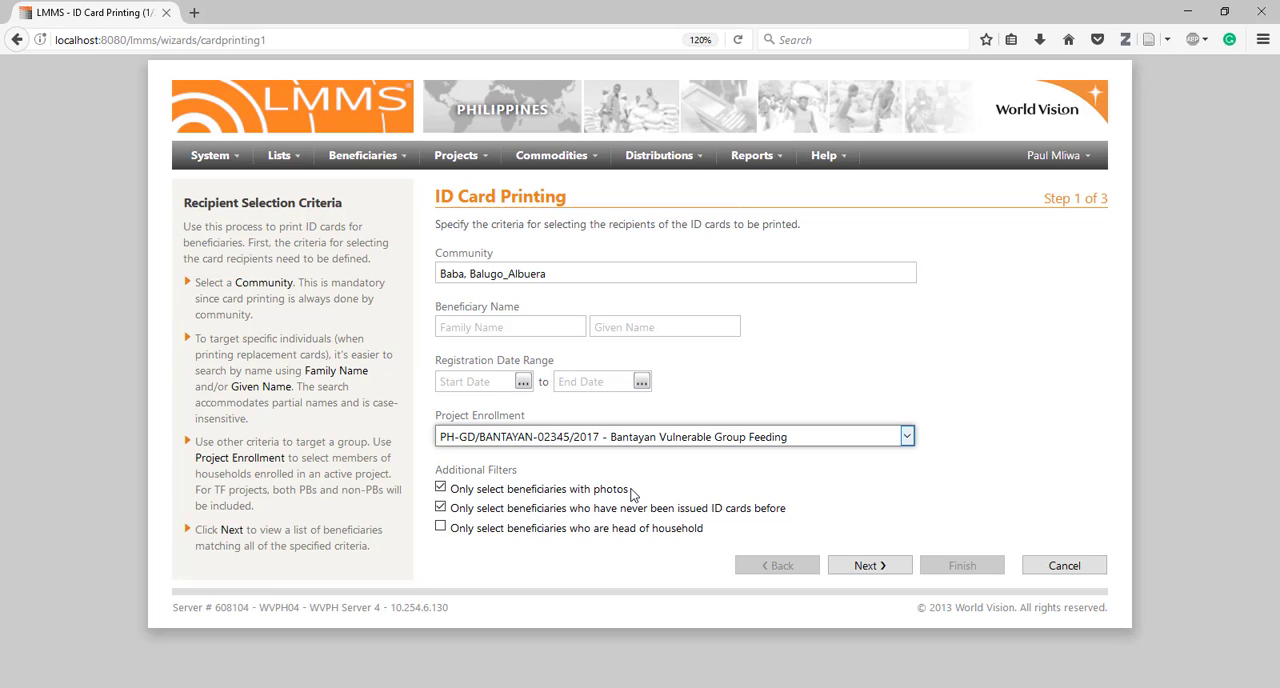
# Restrict recipients to heads of household only, with the photo and never-issued-card filters off, and continue to the recipient list
pyautogui.click(668, 530)
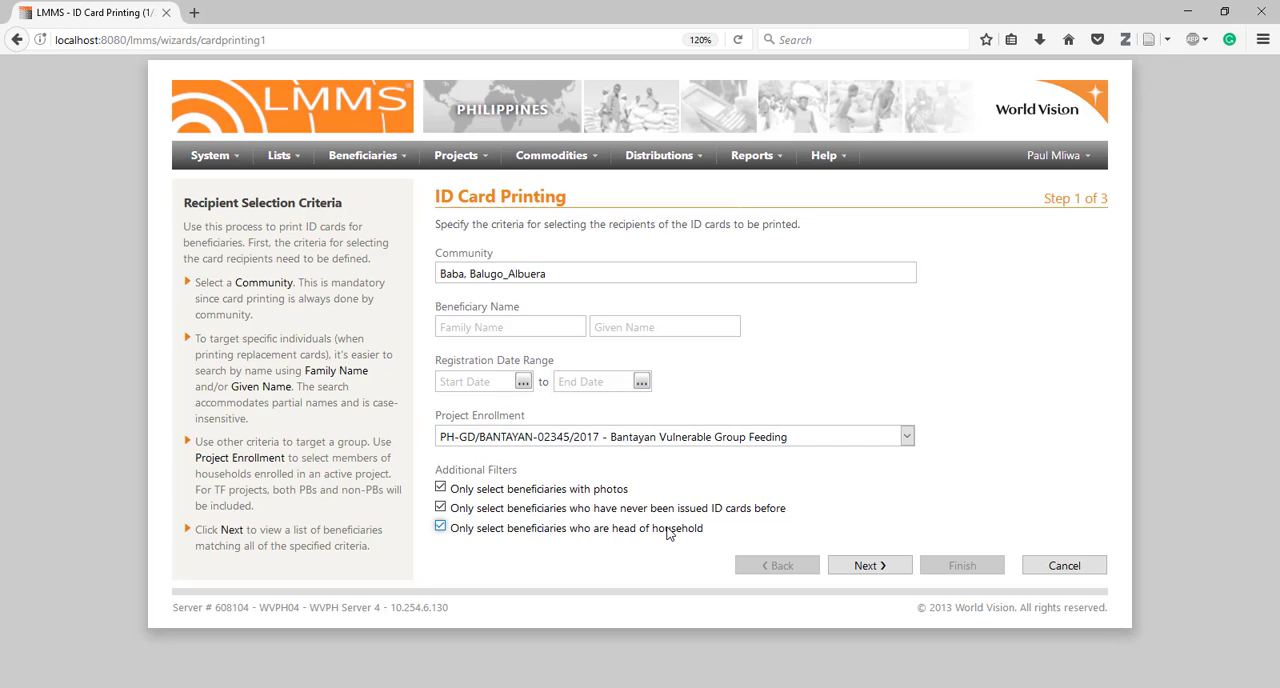
pyautogui.doubleClick(667, 528)
pyautogui.click(667, 528)
pyautogui.click(628, 535)
pyautogui.click(441, 488)
pyautogui.click(441, 507)
pyautogui.click(441, 527)
pyautogui.click(441, 527)
pyautogui.click(441, 507)
pyautogui.click(441, 488)
pyautogui.click(441, 488)
pyautogui.click(441, 508)
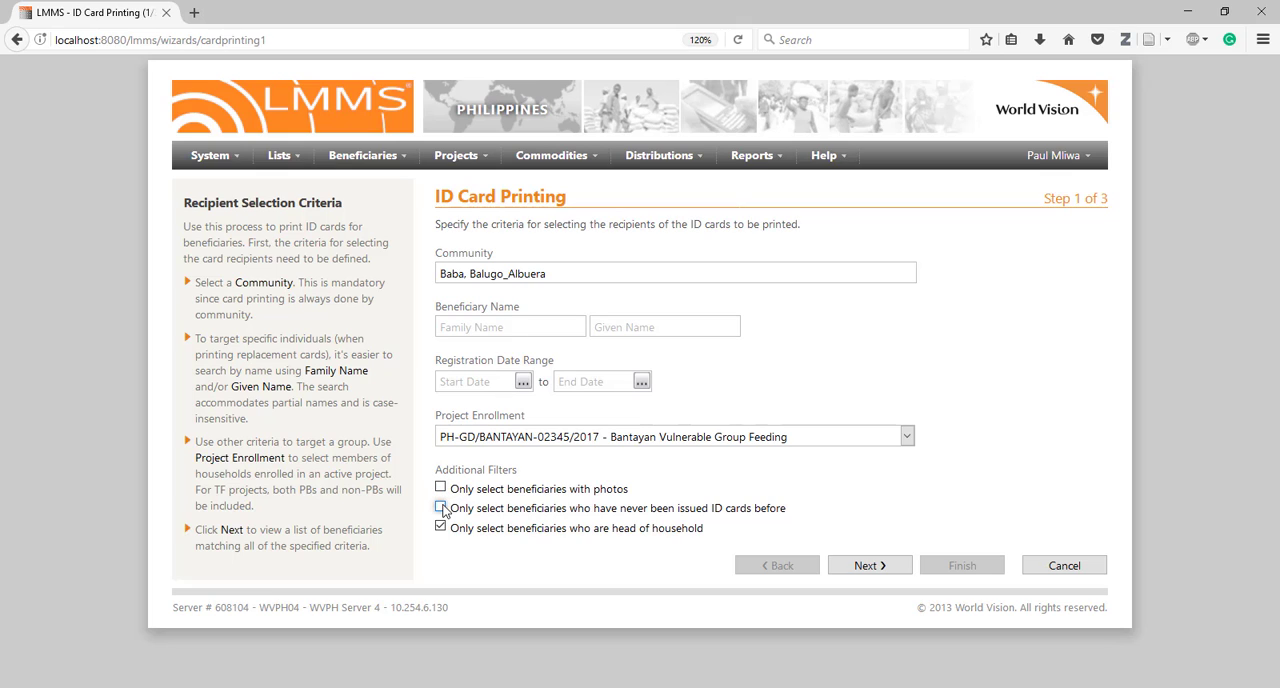
pyautogui.click(869, 566)
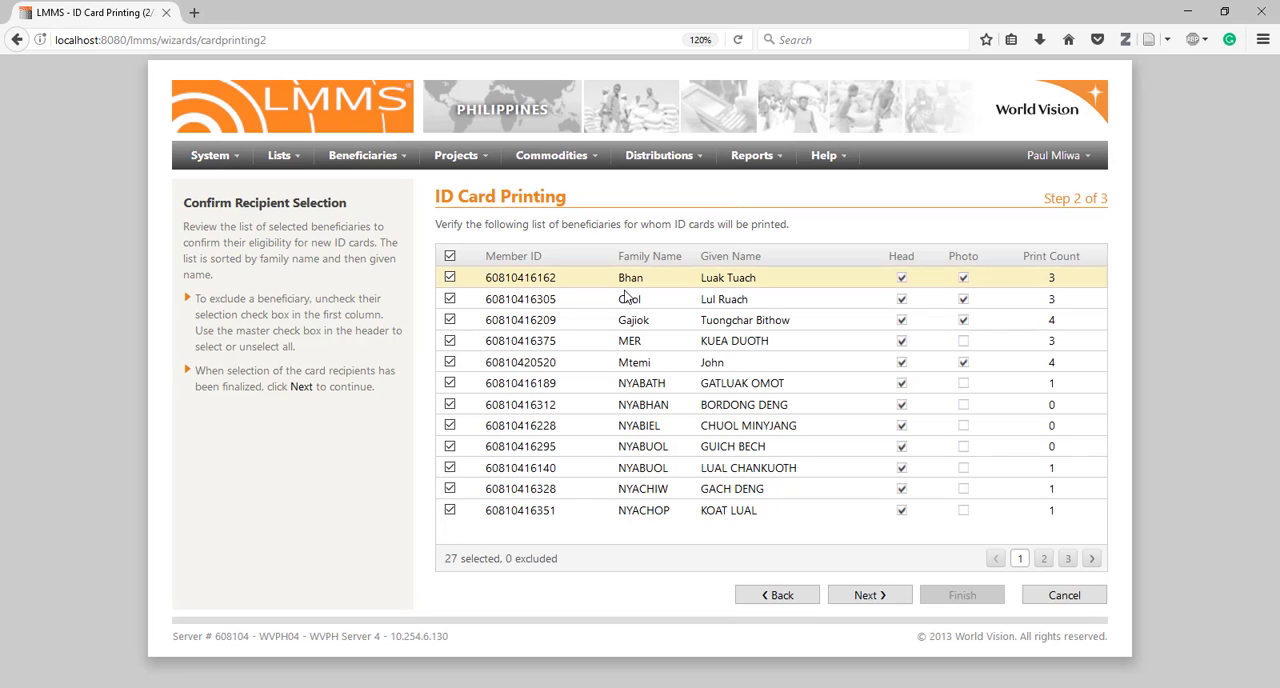
# Exclude the first listed beneficiary, clear the whole recipient selection and reselect everyone
pyautogui.click(450, 279)
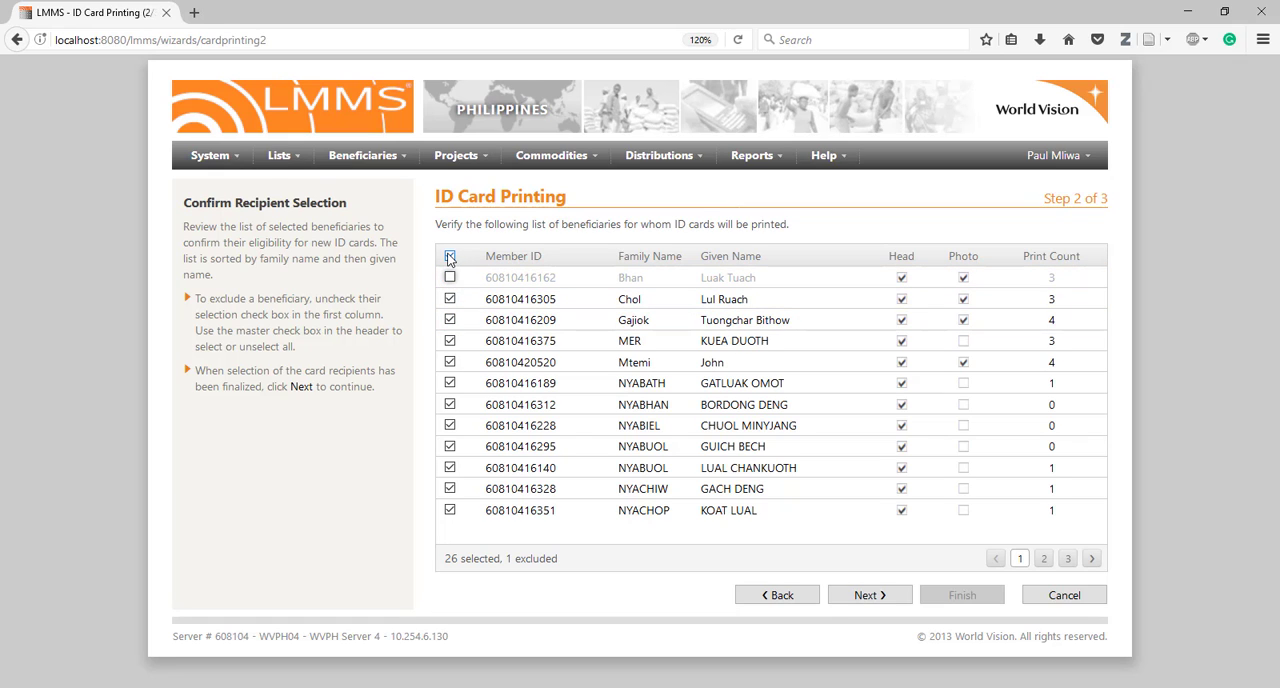
pyautogui.click(450, 257)
pyautogui.click(450, 257)
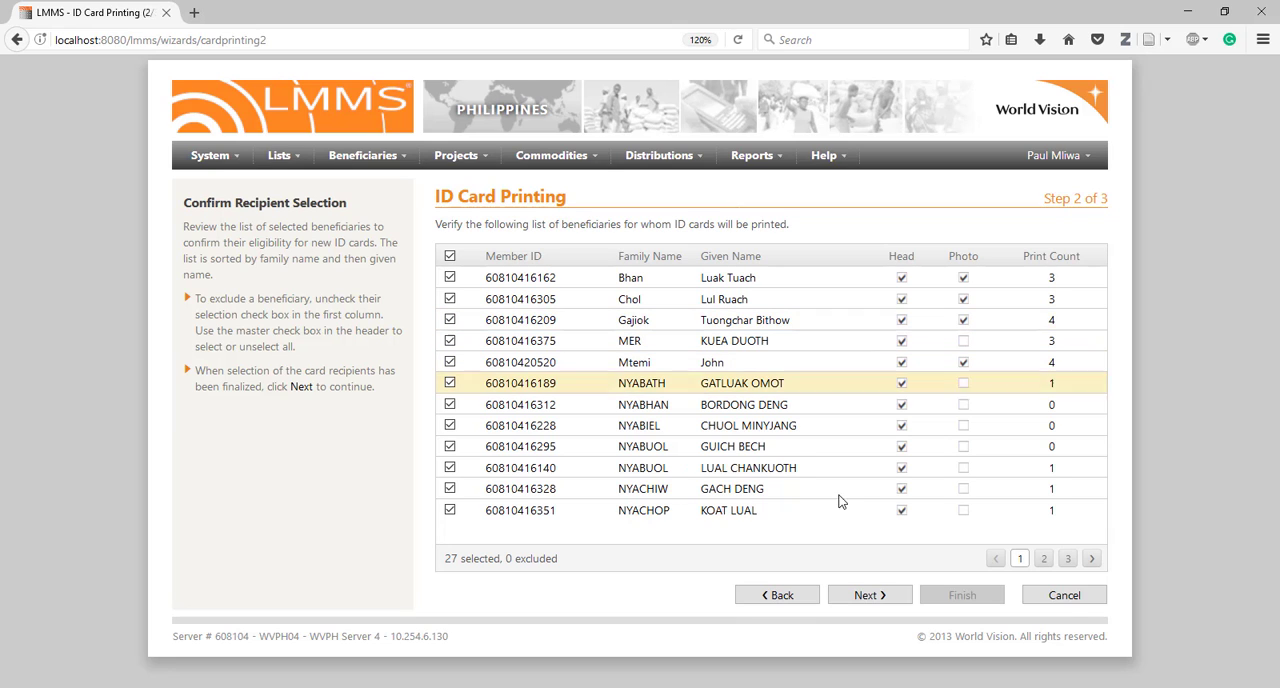
# Deselect all beneficiaries, select only the first six on the first page, and continue to card generation
pyautogui.click(1092, 559)
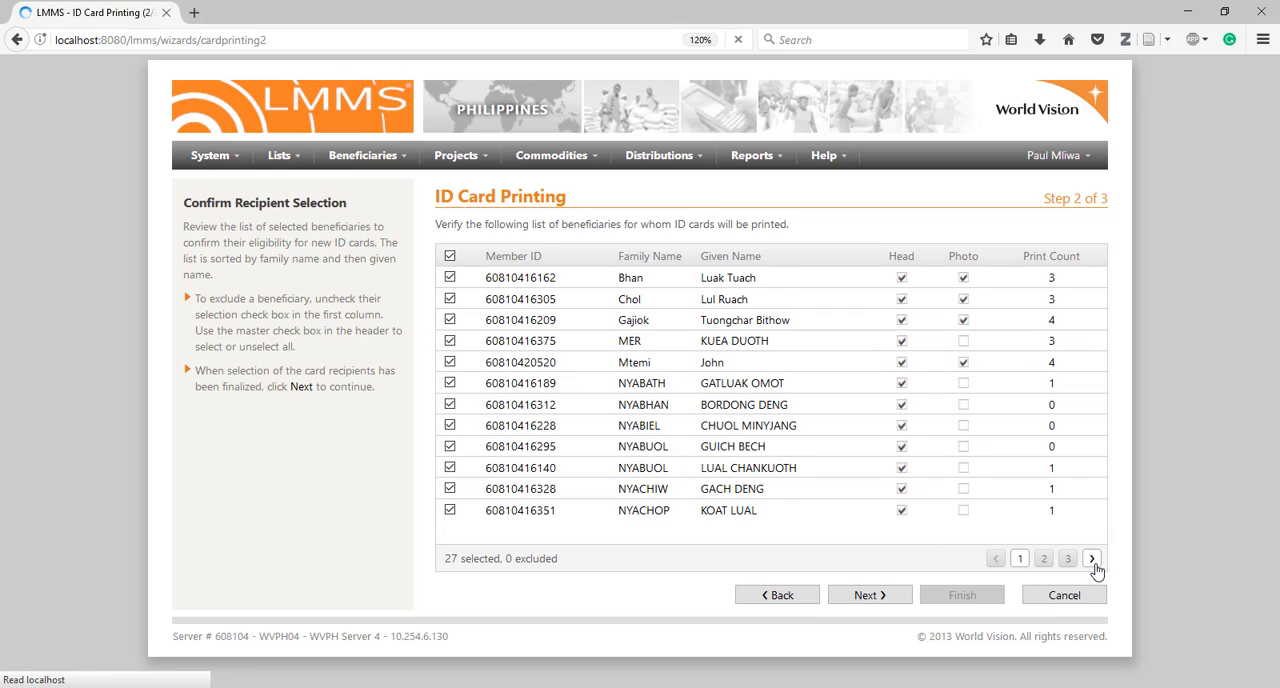
pyautogui.click(1094, 561)
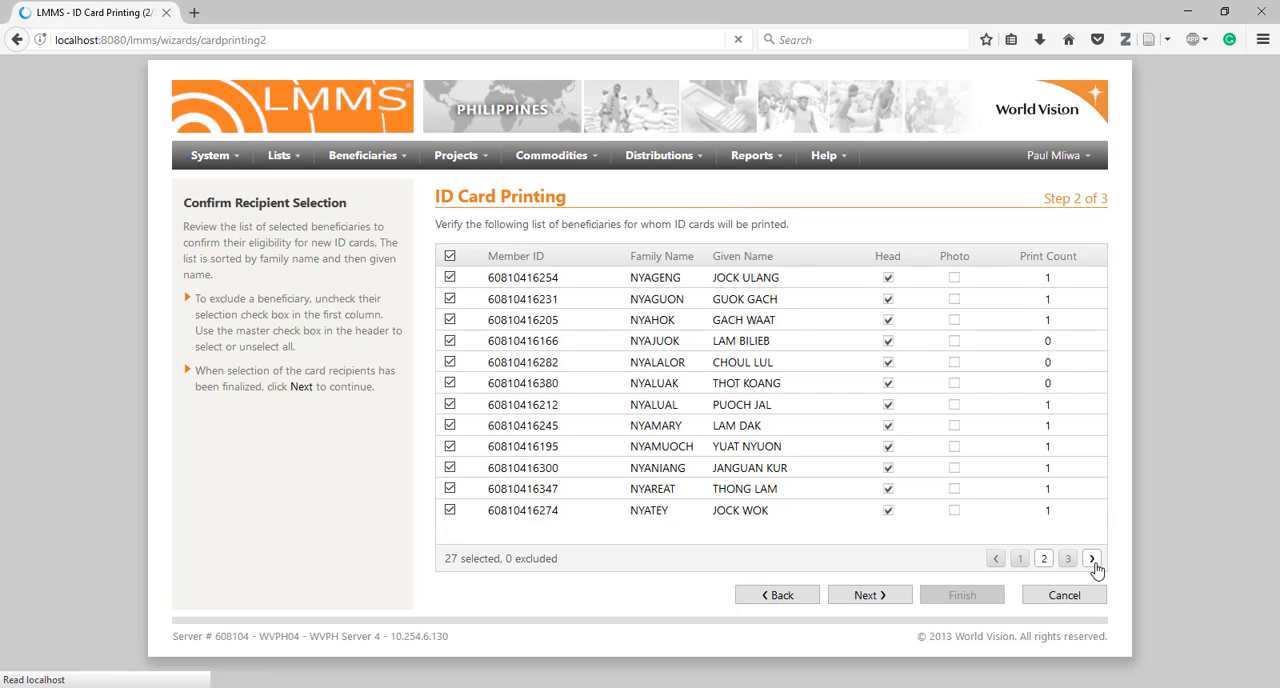
pyautogui.click(1020, 562)
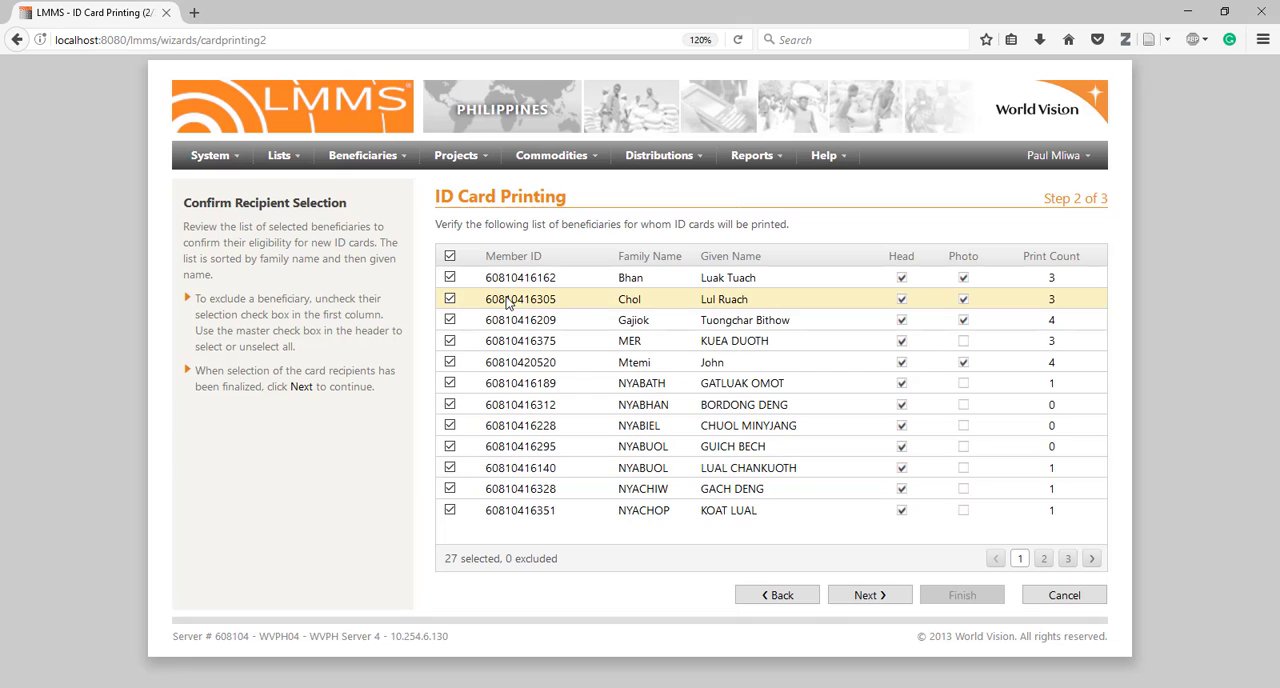
pyautogui.click(450, 257)
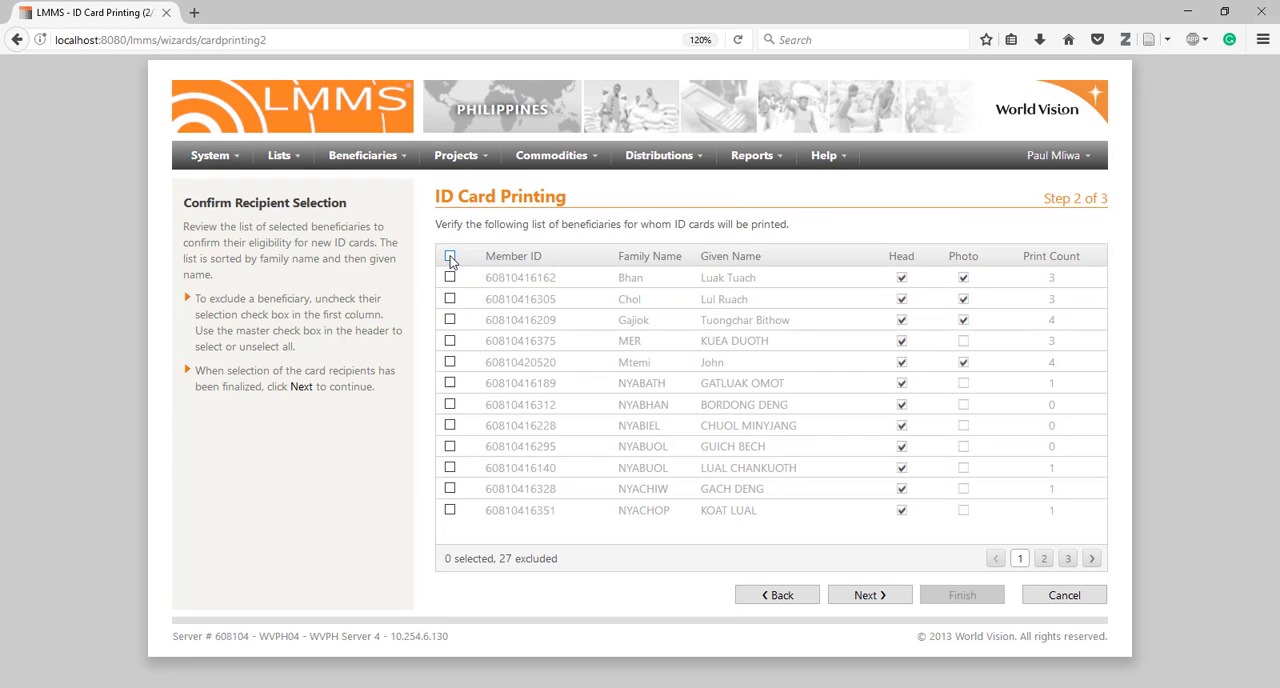
pyautogui.click(450, 279)
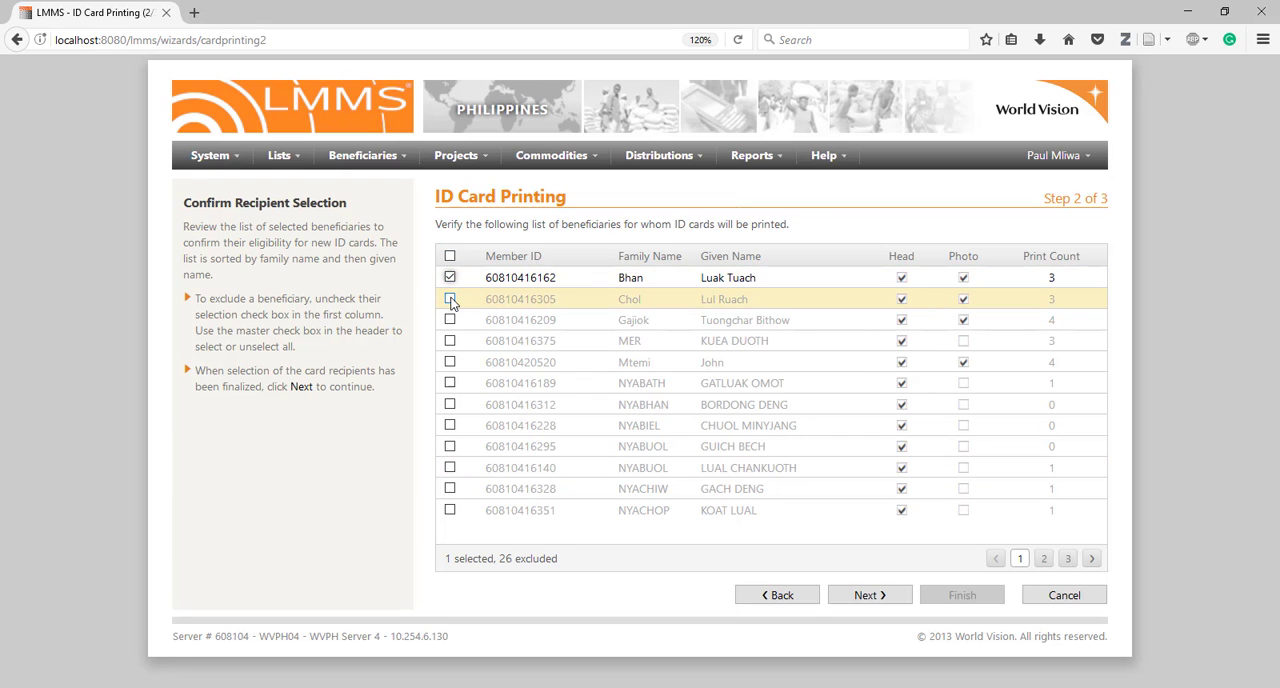
pyautogui.click(450, 300)
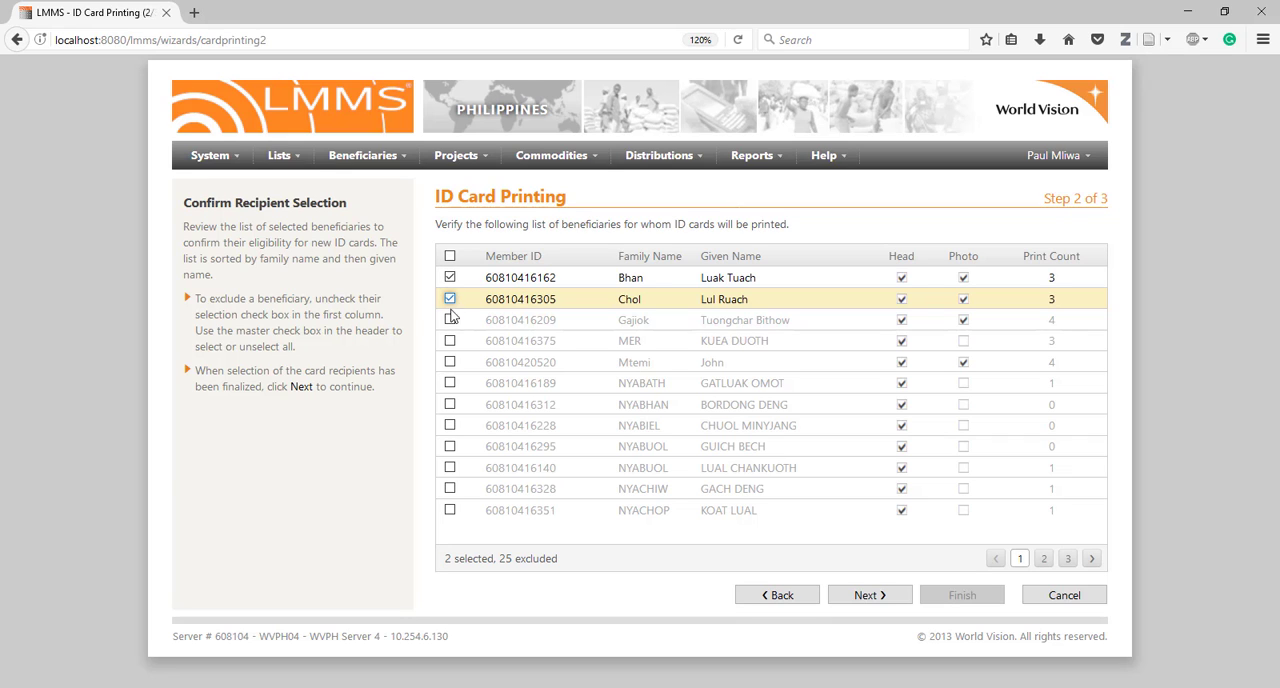
pyautogui.click(450, 320)
pyautogui.click(450, 341)
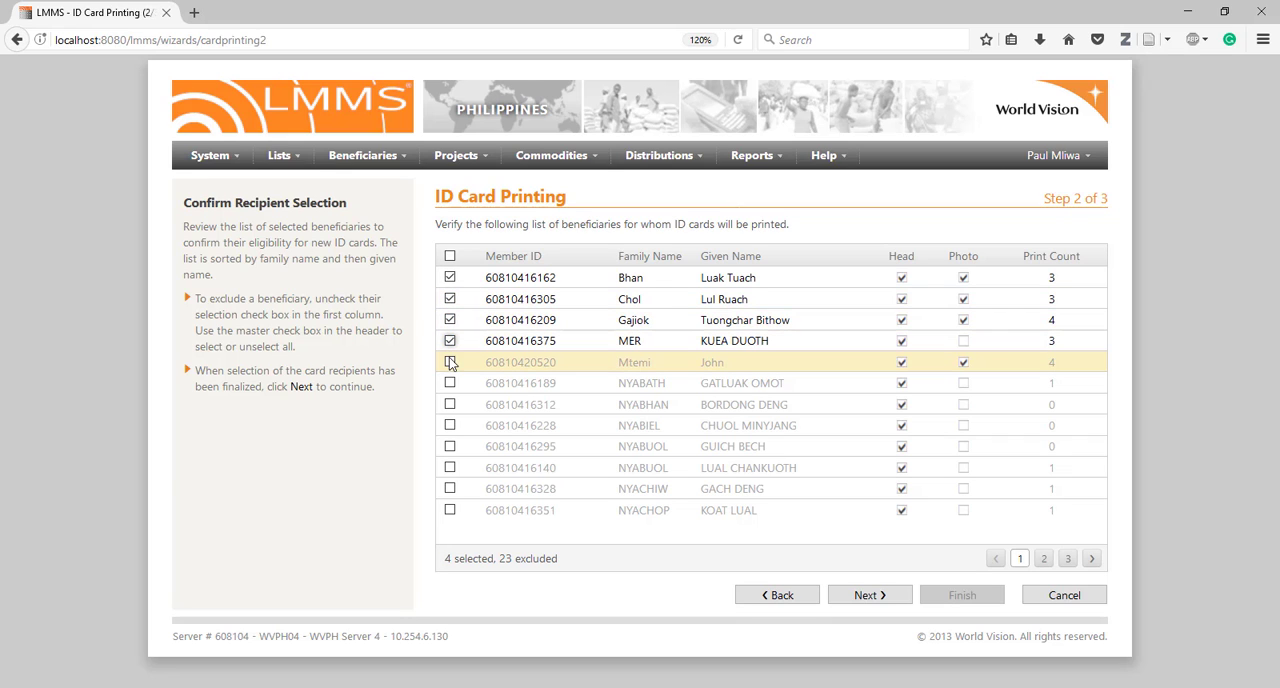
pyautogui.click(450, 362)
pyautogui.click(450, 384)
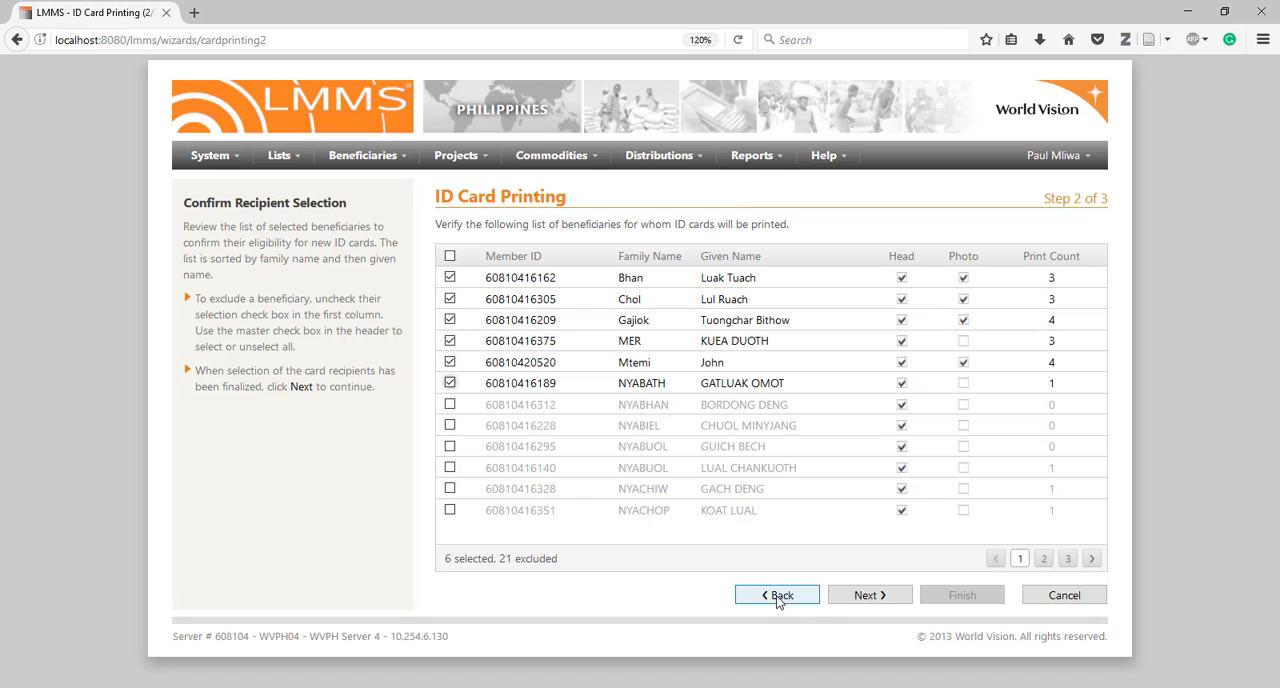
pyautogui.click(860, 596)
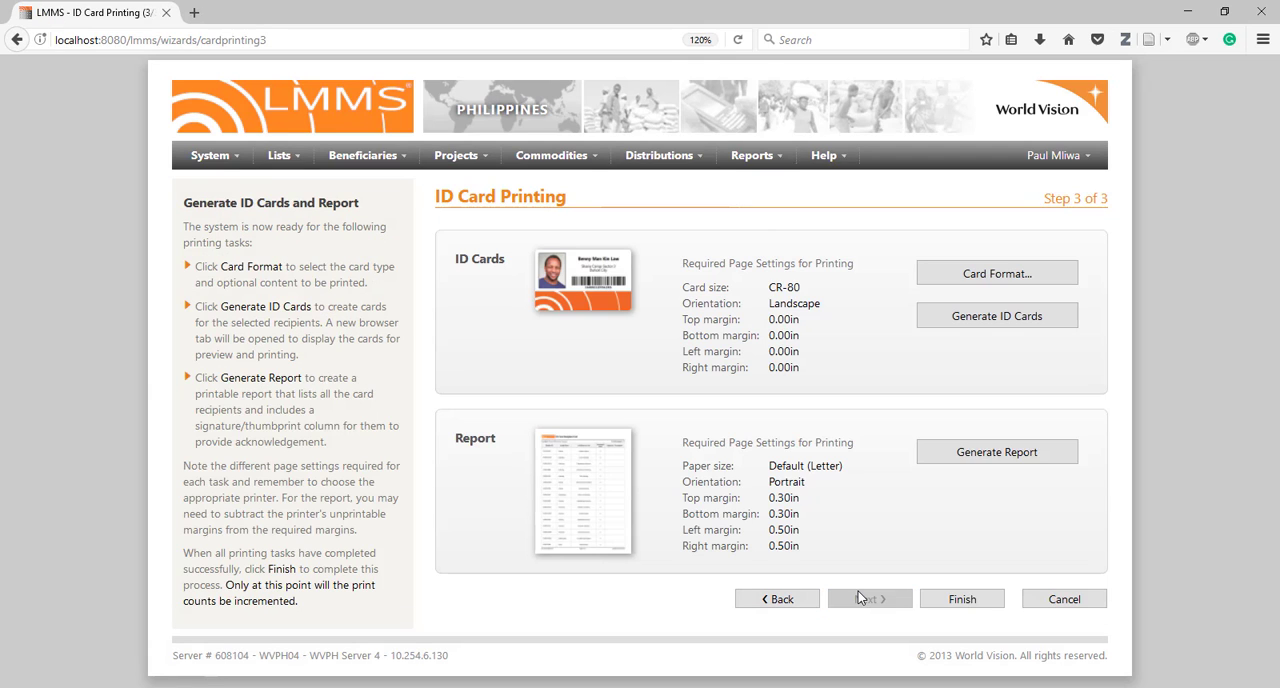
# In the card format settings, keep the Standard Card type and add Municipality and LMMS Logo to the optional content
pyautogui.click(973, 277)
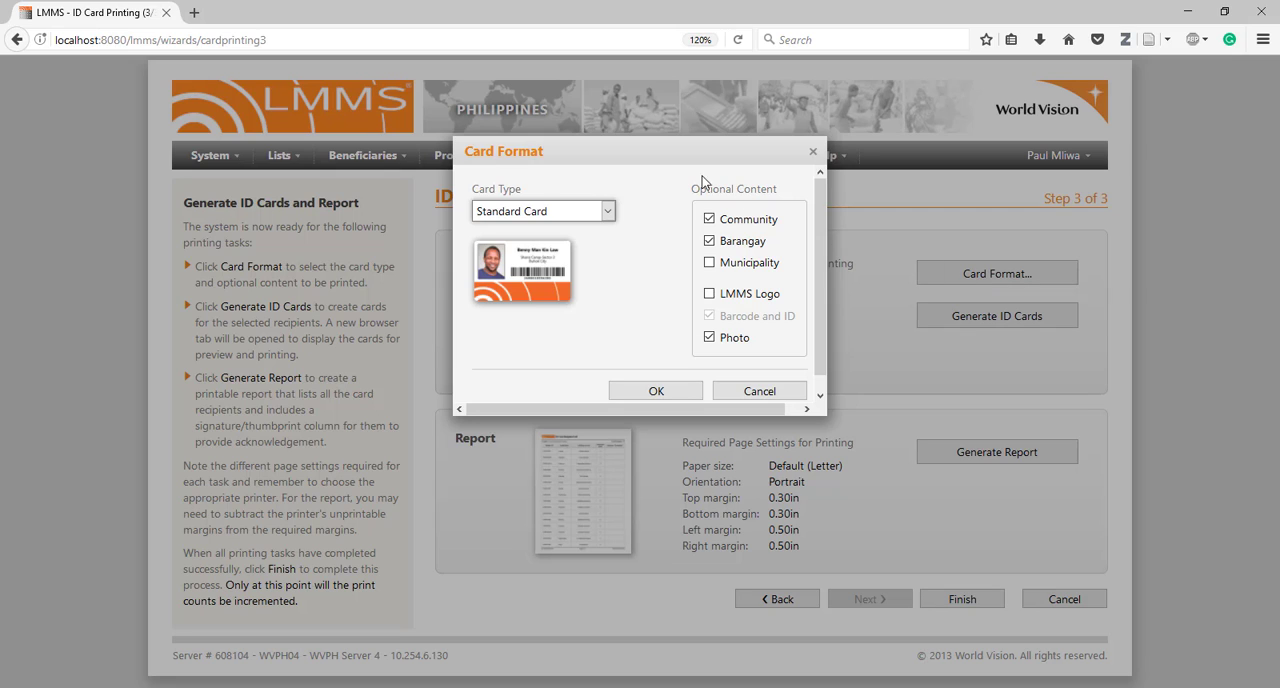
pyautogui.click(612, 212)
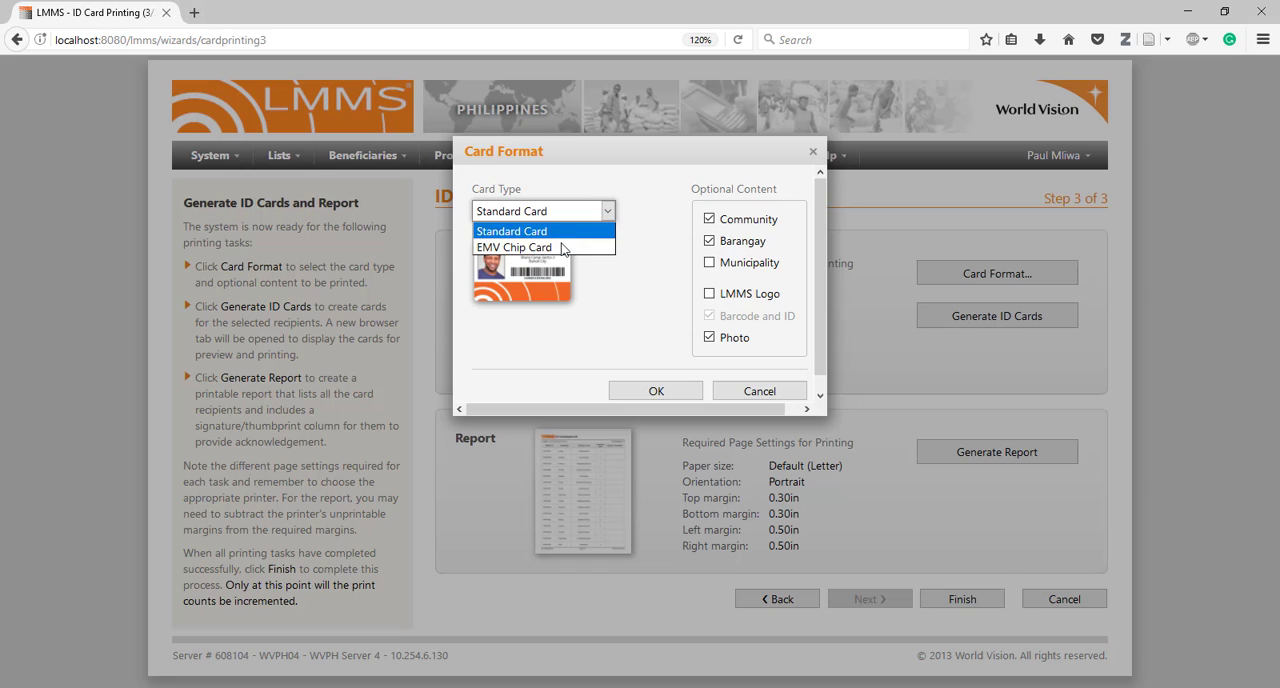
pyautogui.click(631, 245)
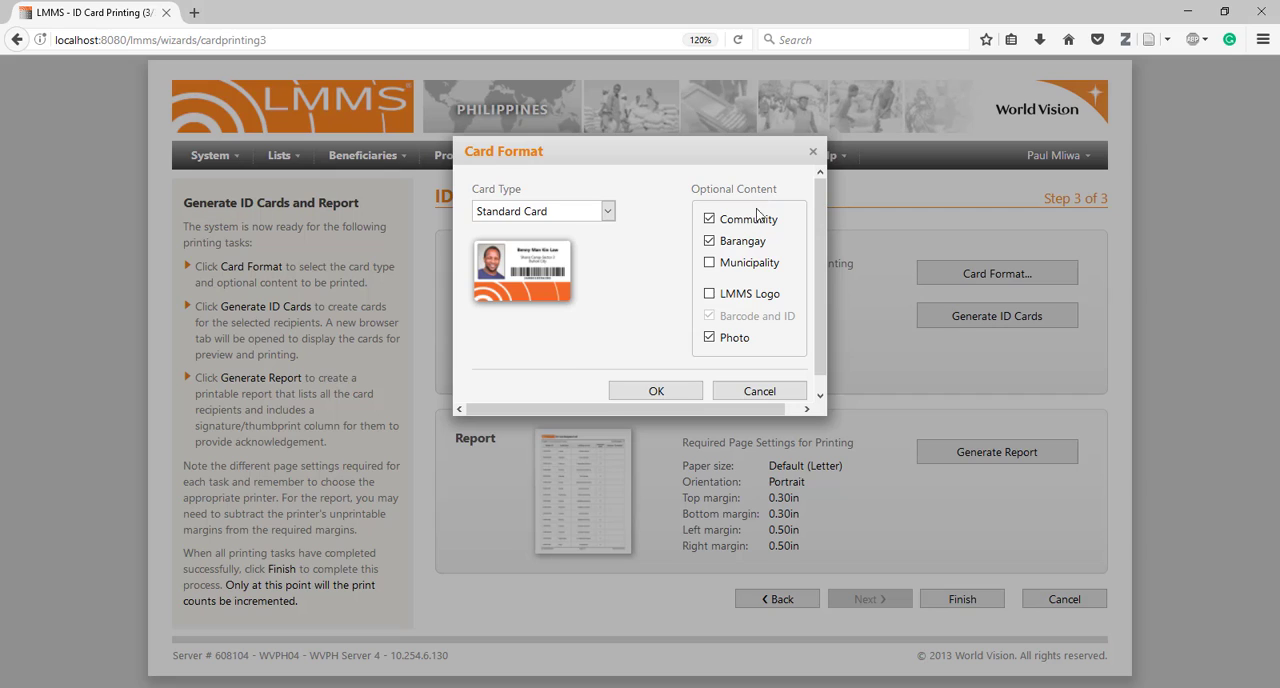
pyautogui.click(745, 266)
pyautogui.click(755, 300)
# Try the EMV Chip Card type with Community and Barangay excluded from the optional content
pyautogui.click(608, 212)
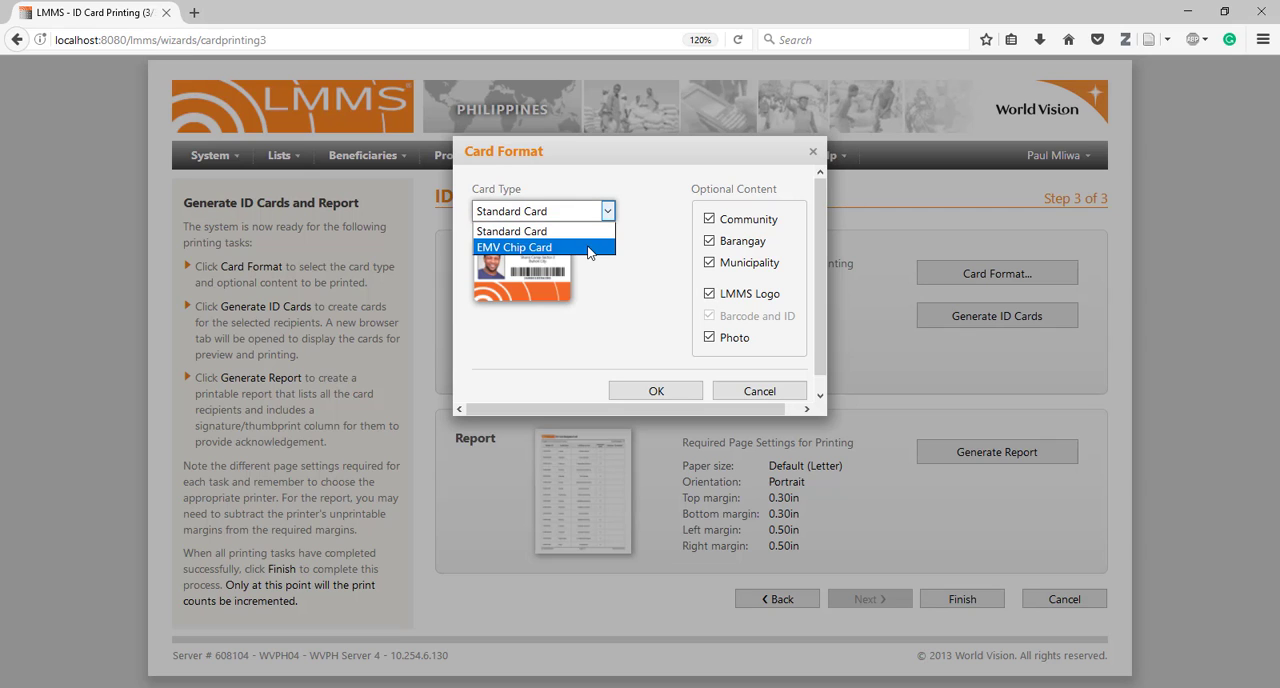
pyautogui.click(588, 248)
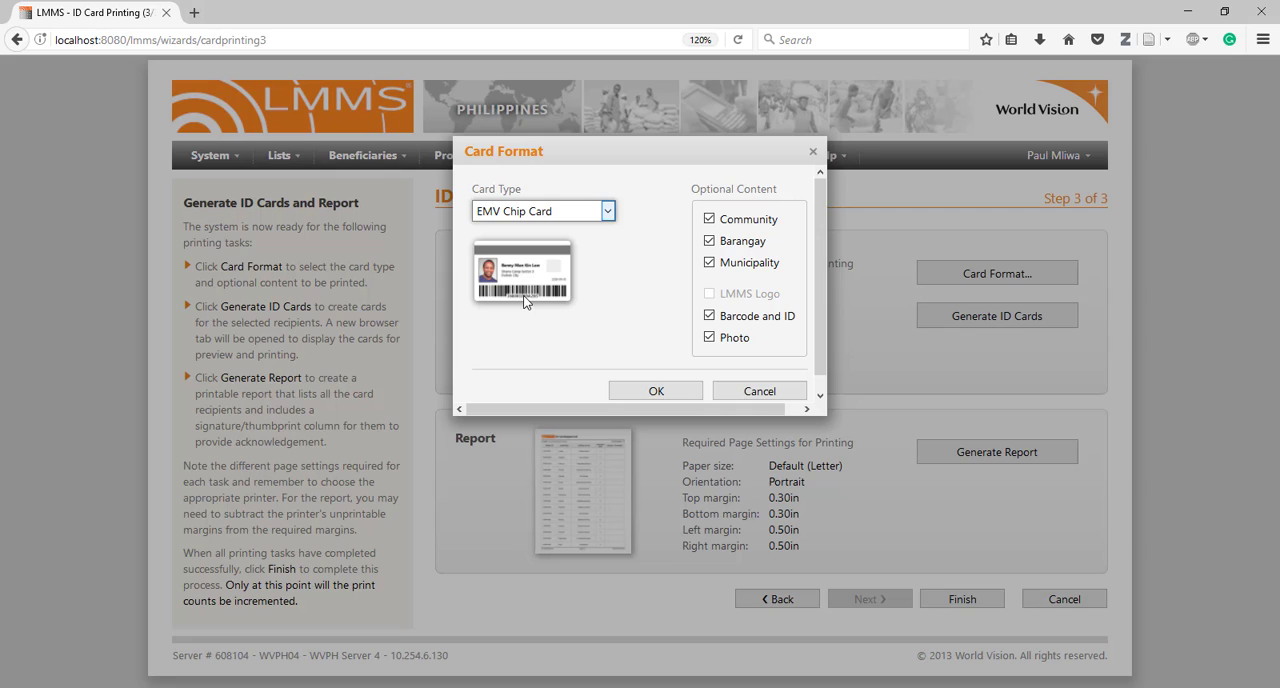
pyautogui.click(710, 220)
pyautogui.click(710, 242)
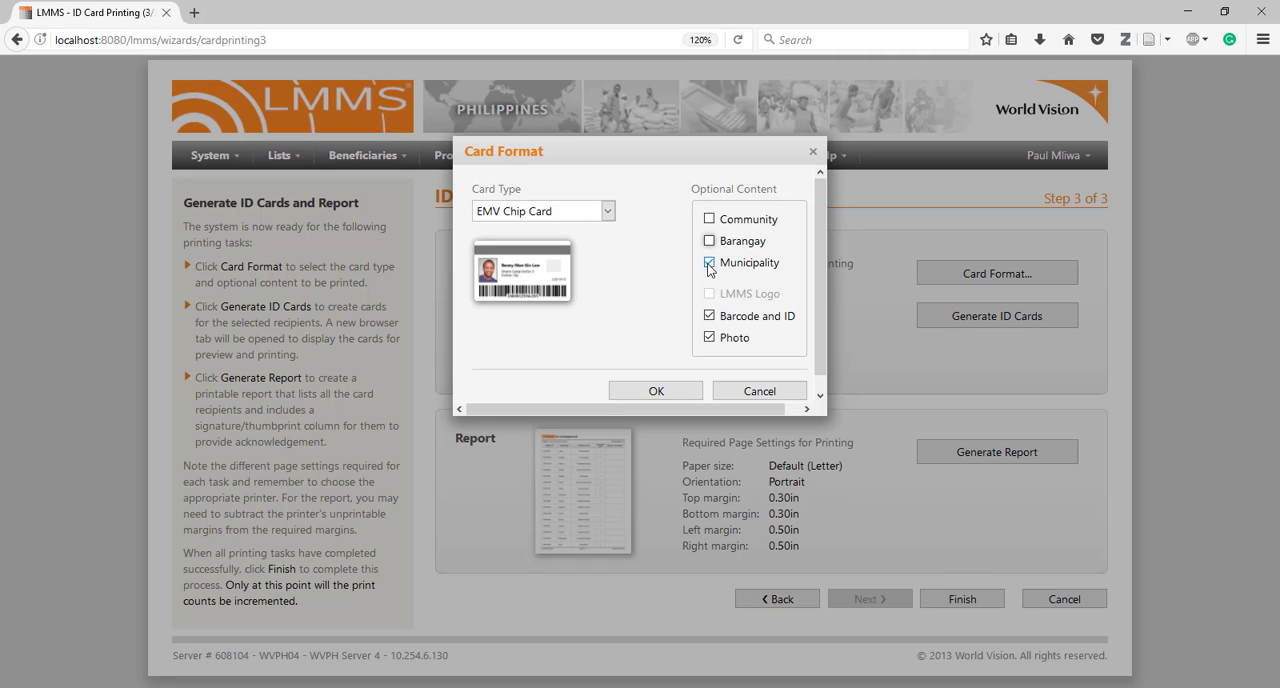
# Return the card type to Standard Card, include Community and Barangay, toggle the LMMS Logo option, and apply the format
pyautogui.click(610, 213)
pyautogui.click(597, 229)
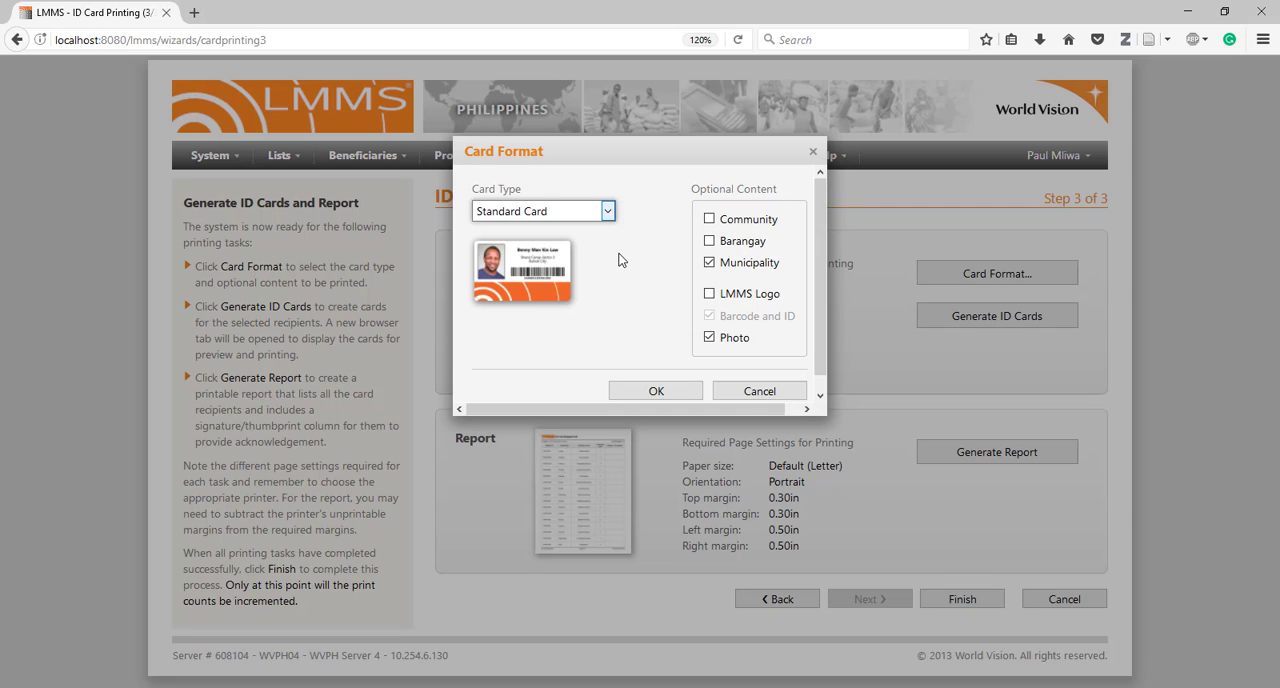
pyautogui.click(750, 222)
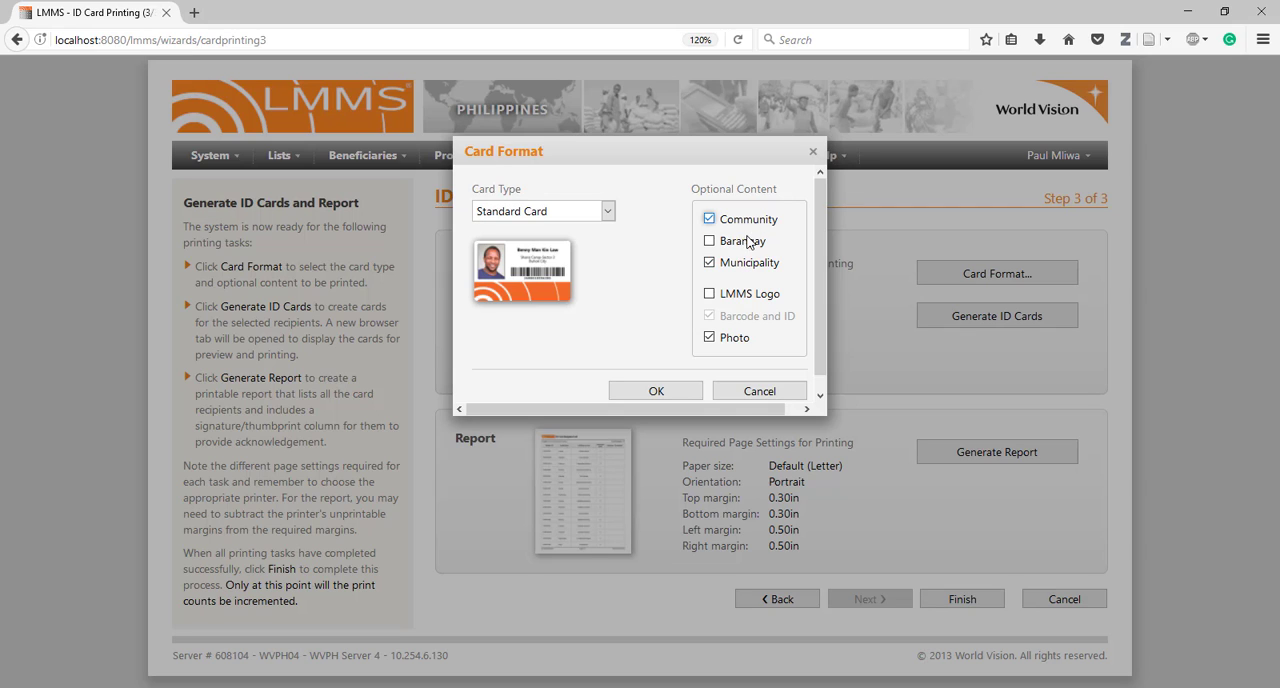
pyautogui.click(742, 243)
pyautogui.click(740, 294)
pyautogui.click(666, 386)
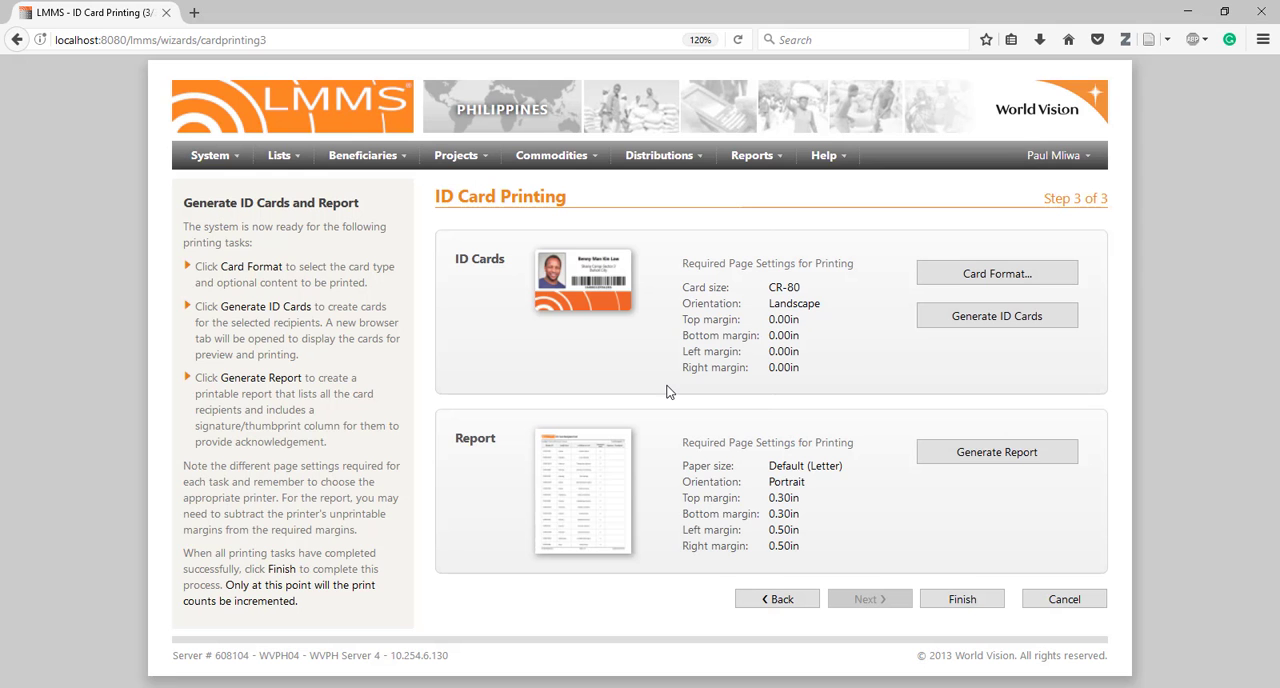
# Generate the ID cards and the recipient list report for the selected beneficiaries
pyautogui.click(973, 324)
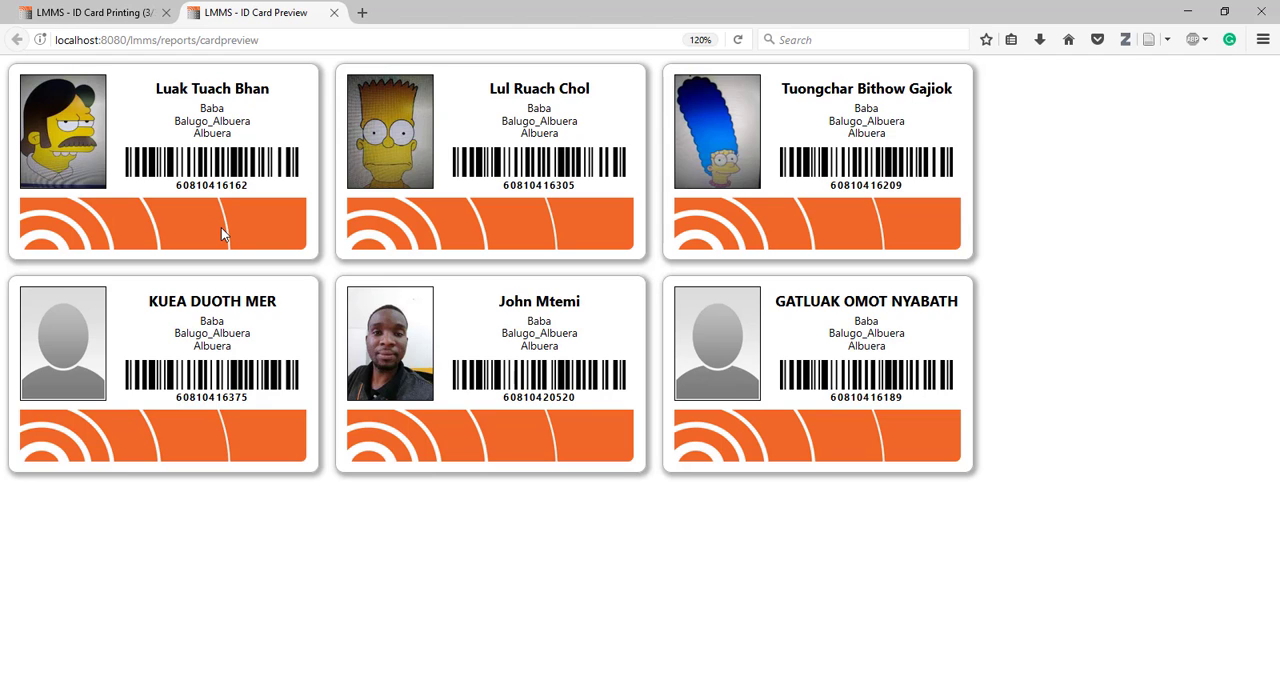
pyautogui.click(100, 13)
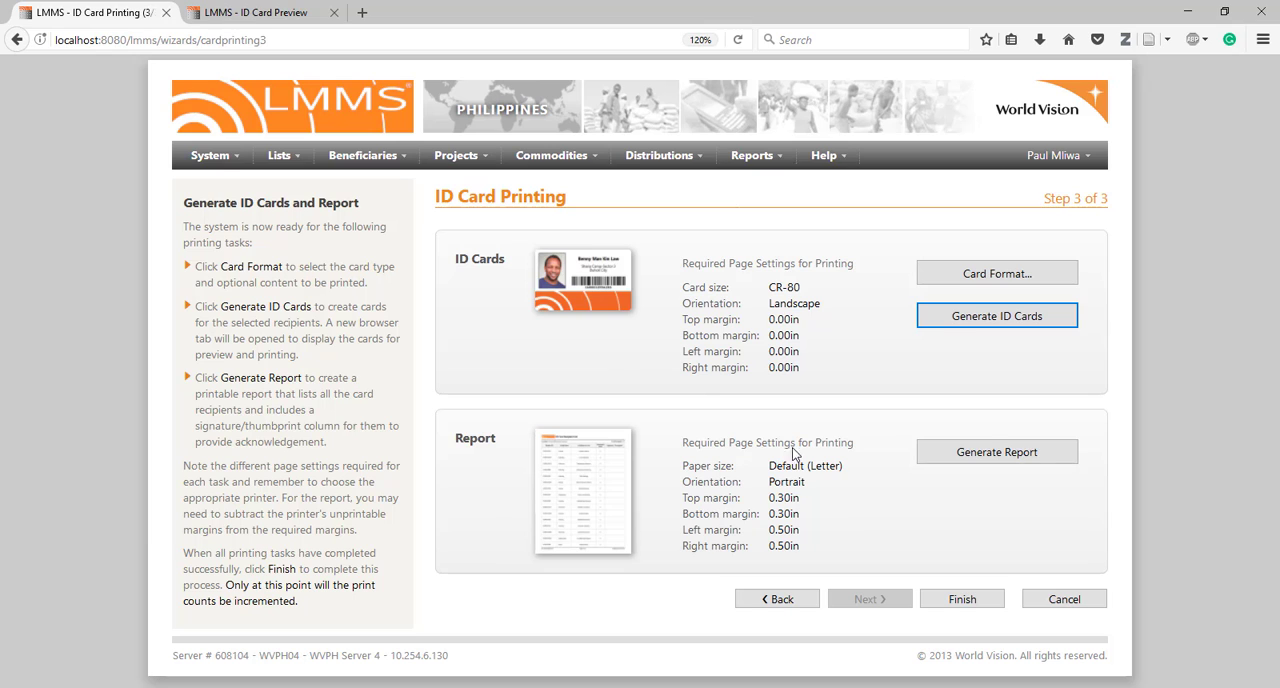
pyautogui.click(1006, 455)
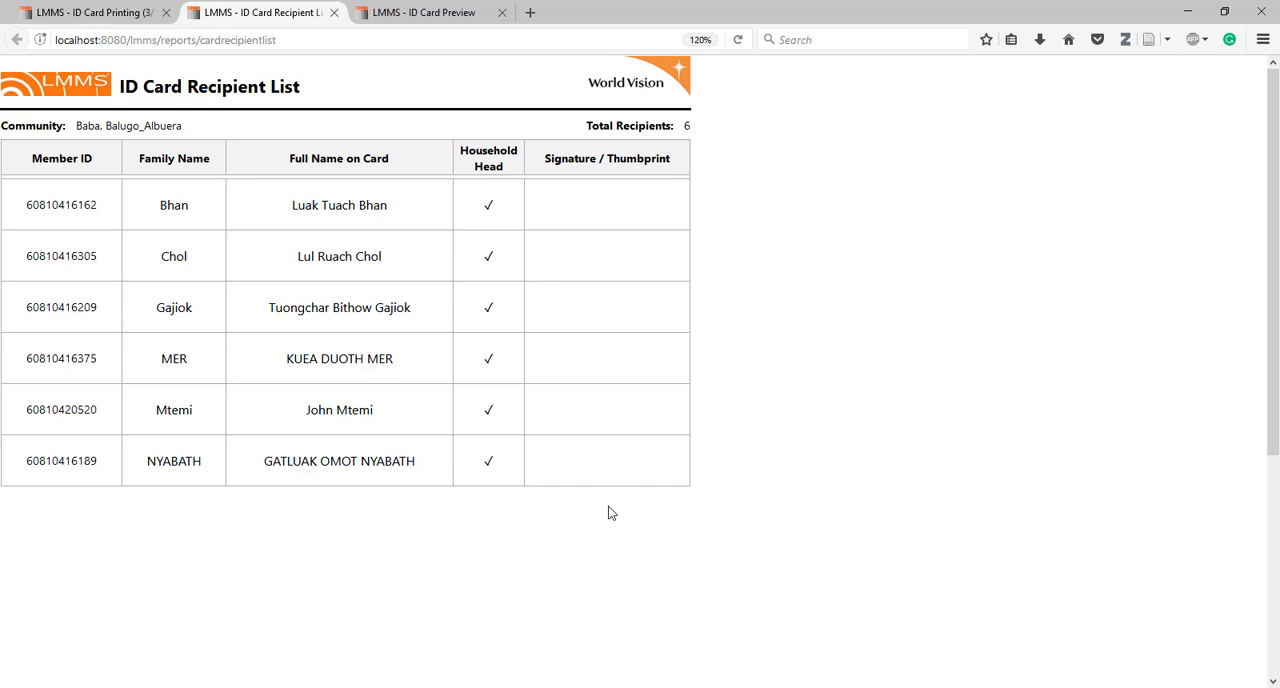
# Return to the generated ID cards and open their print preview
pyautogui.click(434, 11)
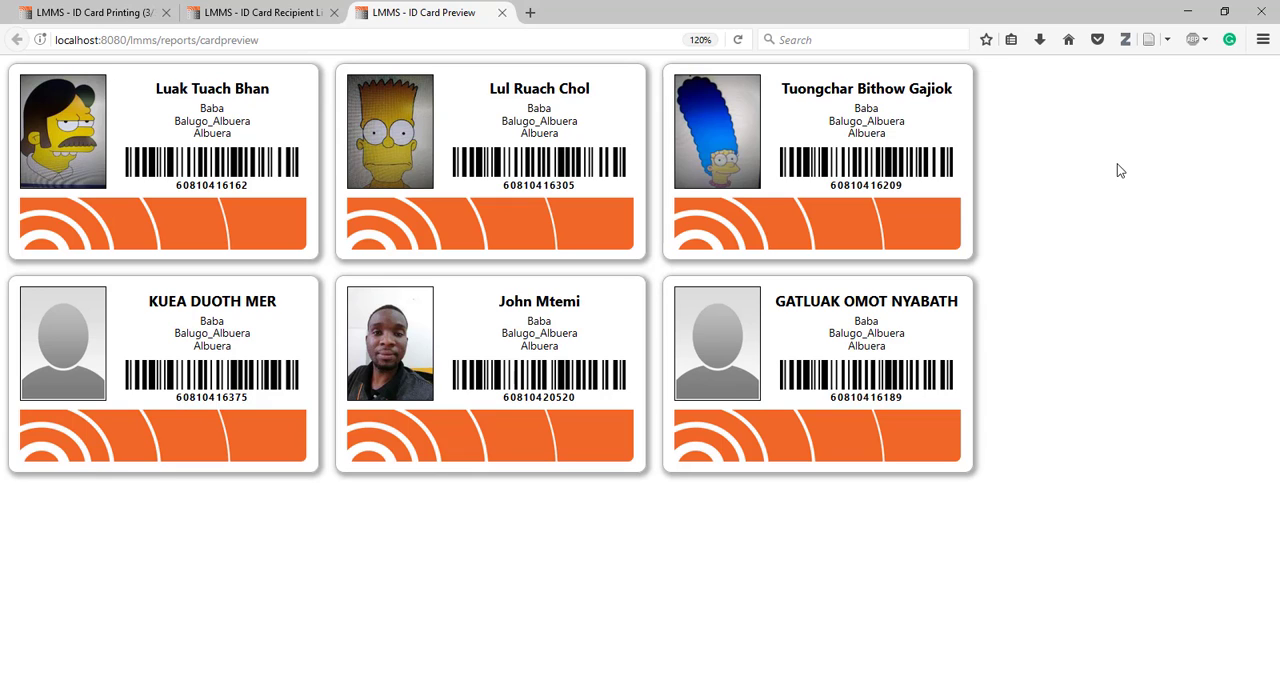
pyautogui.click(1262, 40)
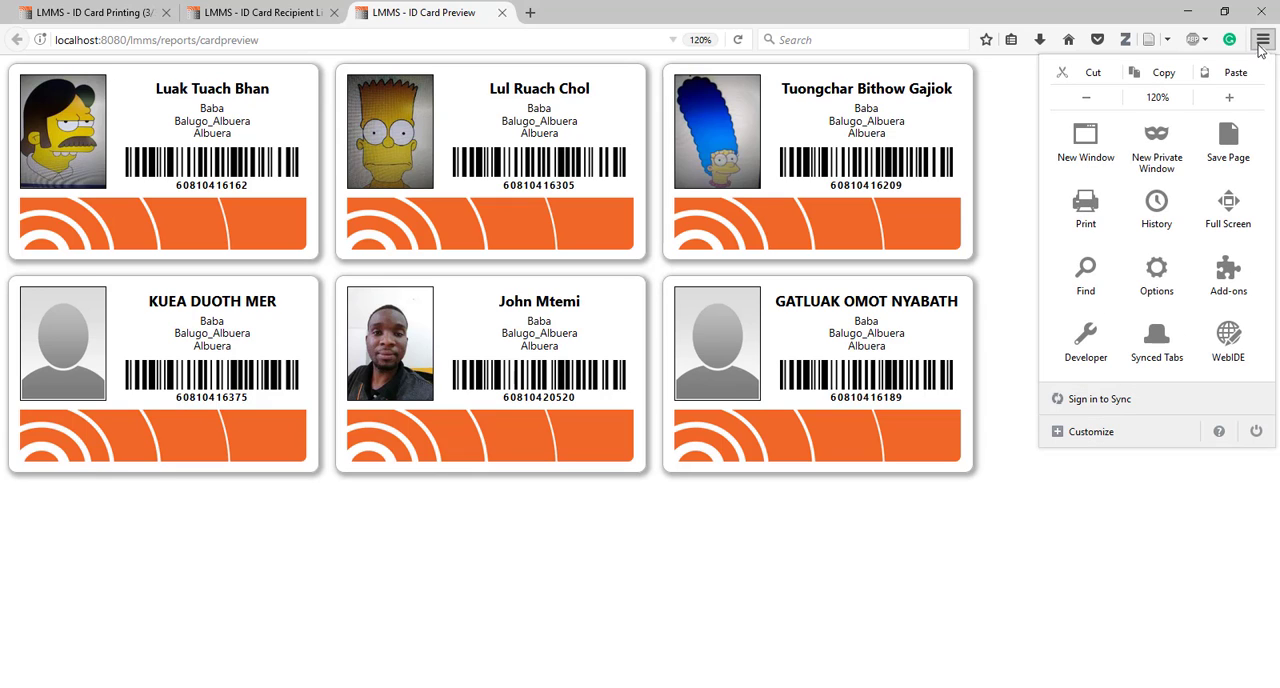
pyautogui.click(1090, 212)
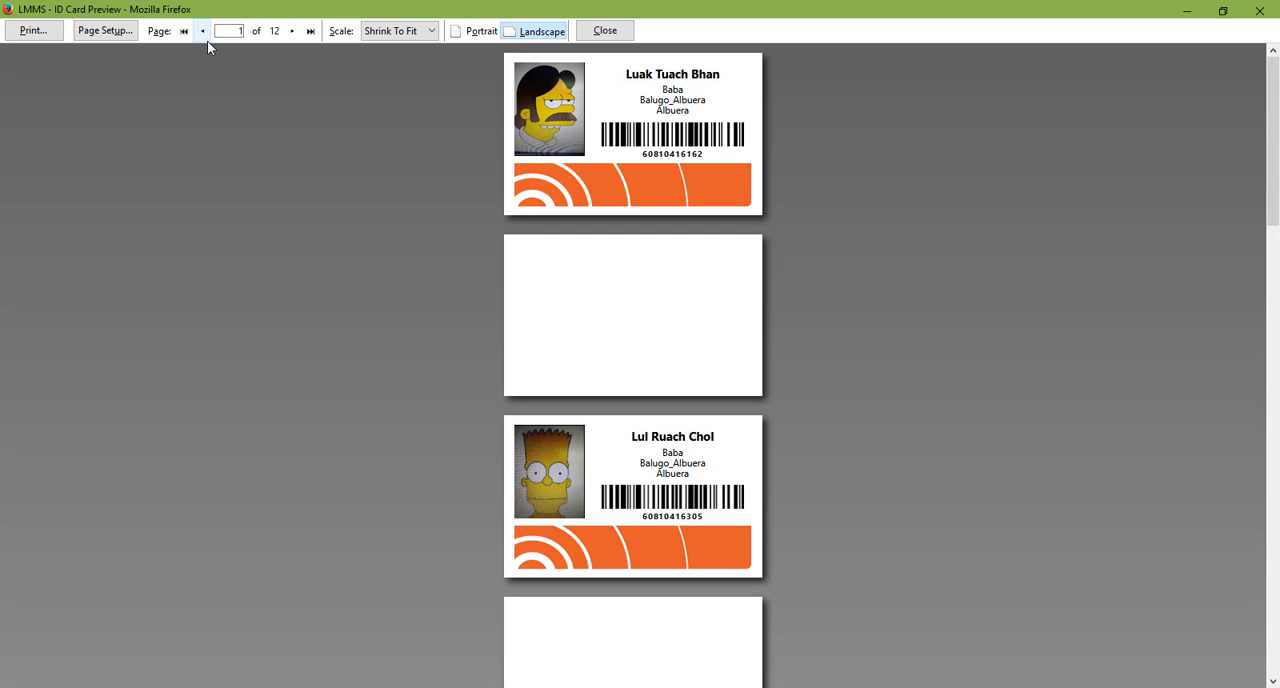
# Confirm the page setup with landscape orientation, shrink to fit page width, background printing on, 0.0 inch margins, and blank headers and footers
pyautogui.click(108, 31)
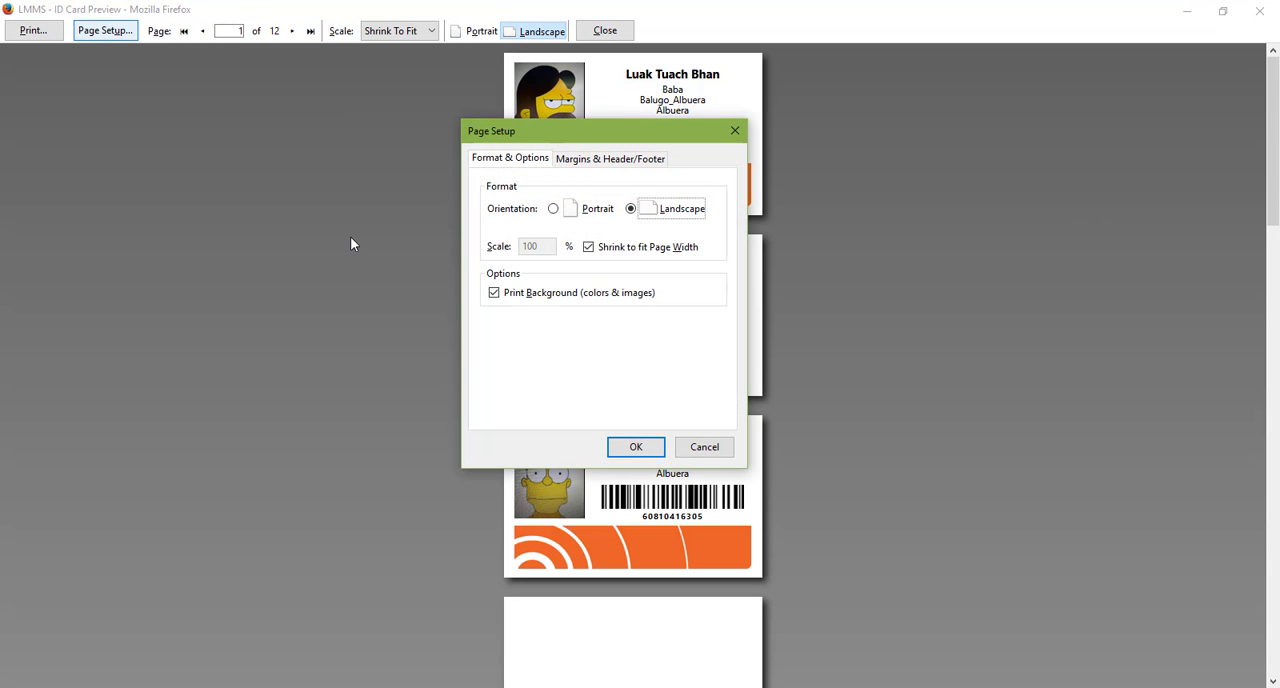
pyautogui.click(590, 166)
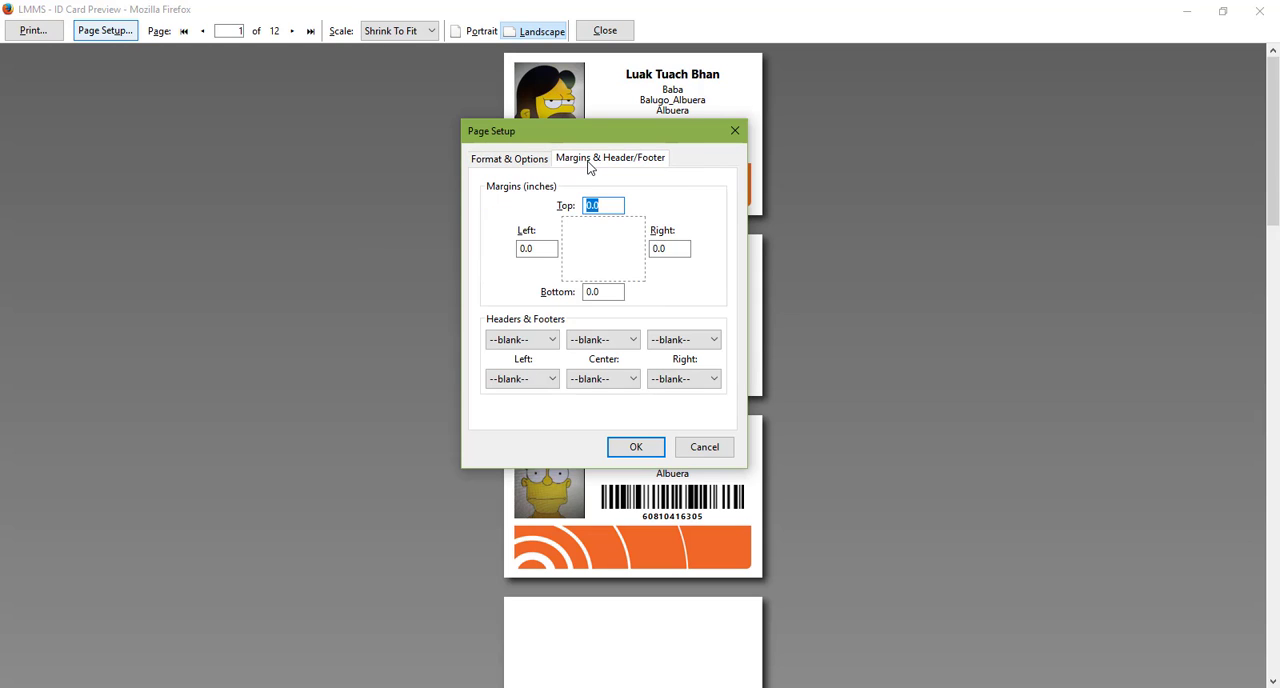
pyautogui.click(522, 160)
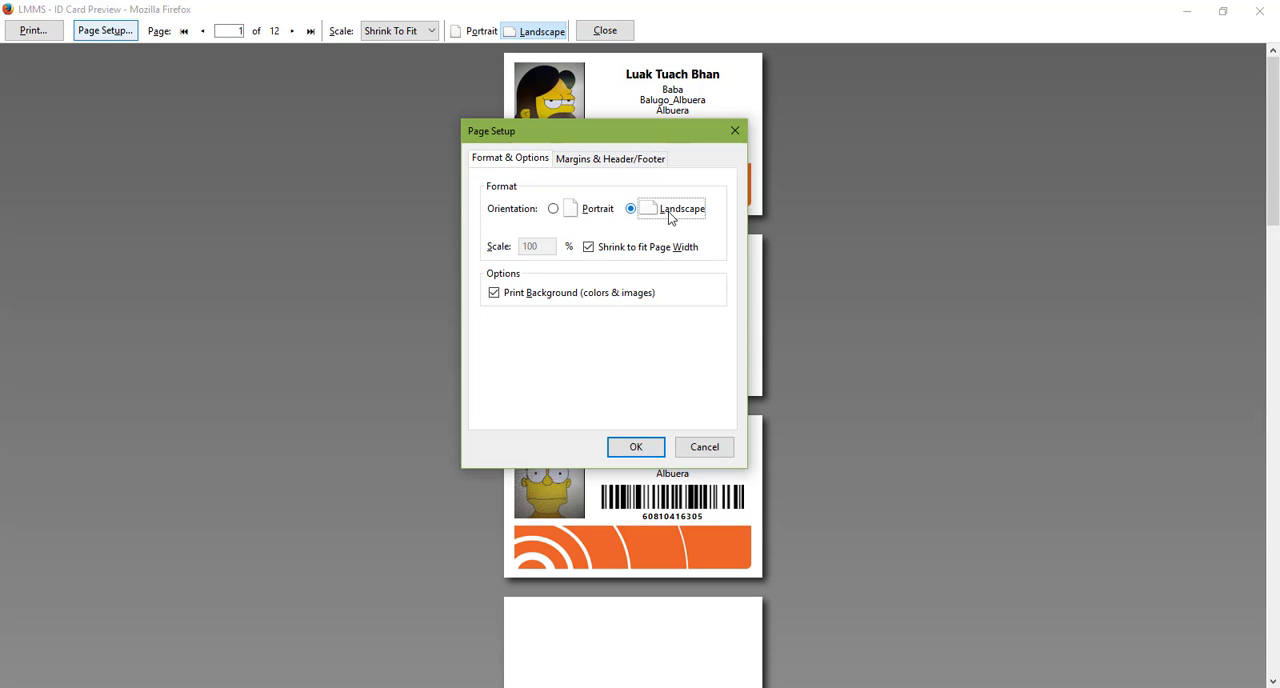
pyautogui.click(630, 248)
pyautogui.click(630, 248)
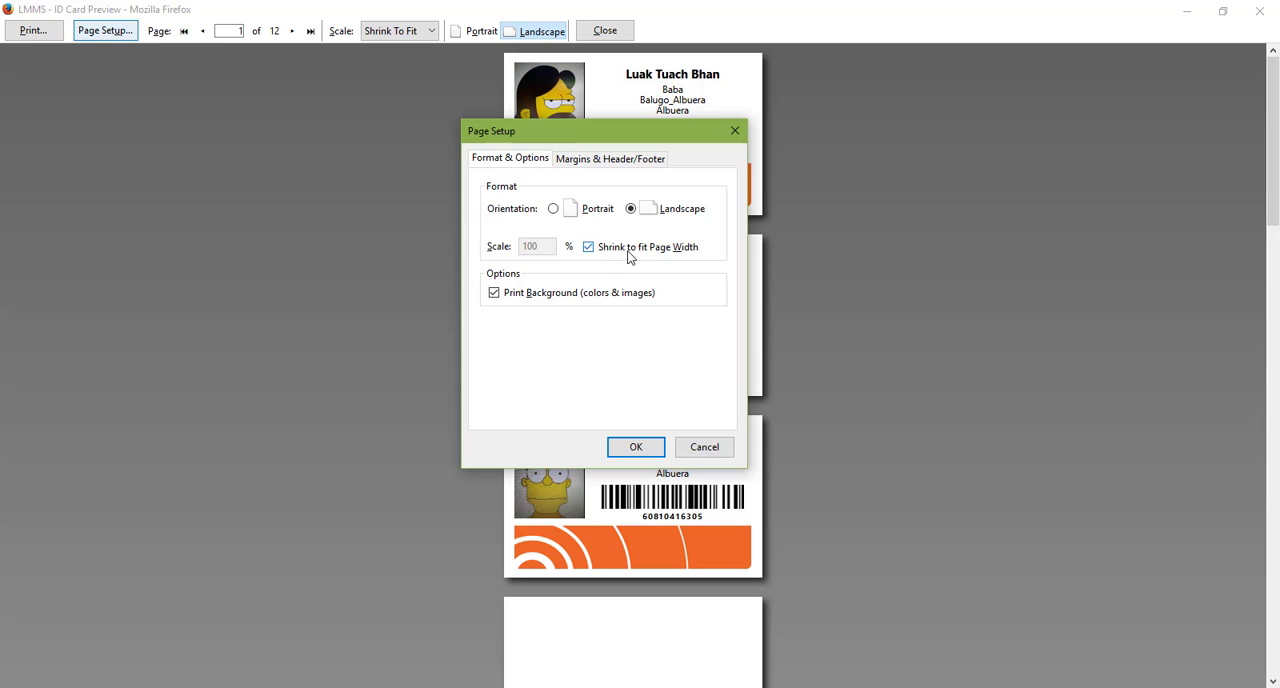
pyautogui.click(565, 297)
pyautogui.click(565, 297)
pyautogui.click(609, 159)
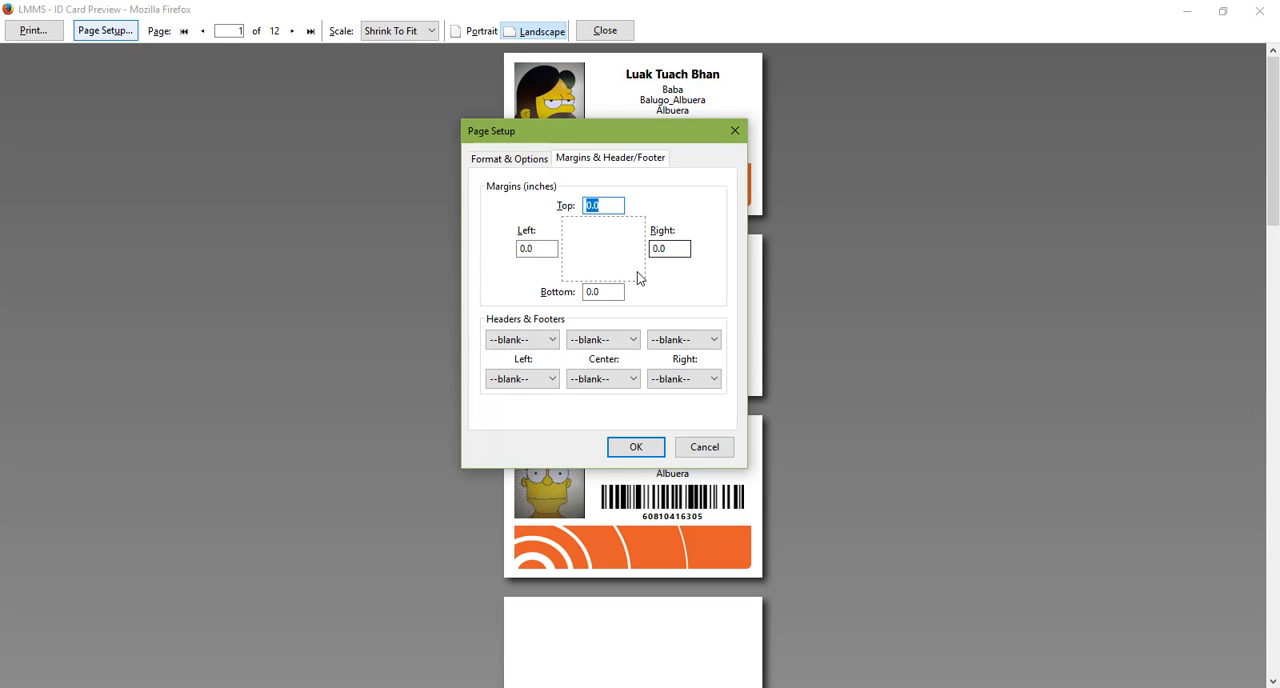
pyautogui.click(636, 447)
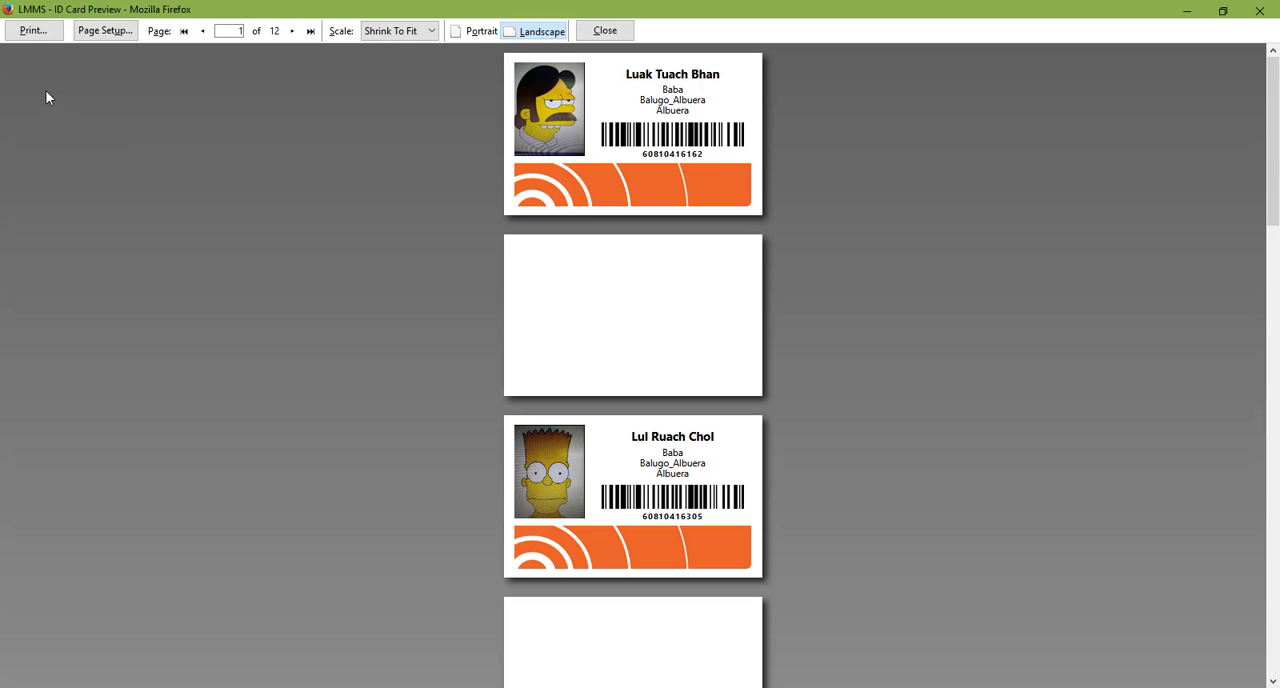
# Print one copy of all the ID card pages on the DTC 1250e card printer and close the print preview
pyautogui.click(42, 40)
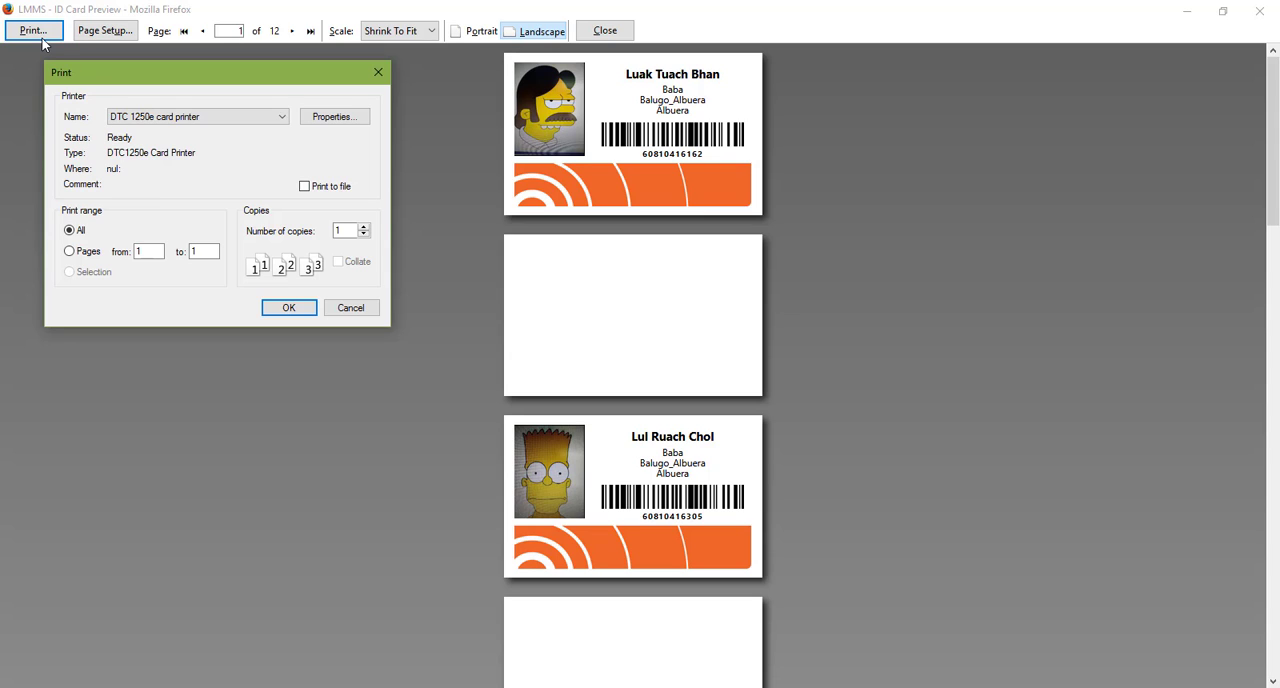
pyautogui.click(185, 119)
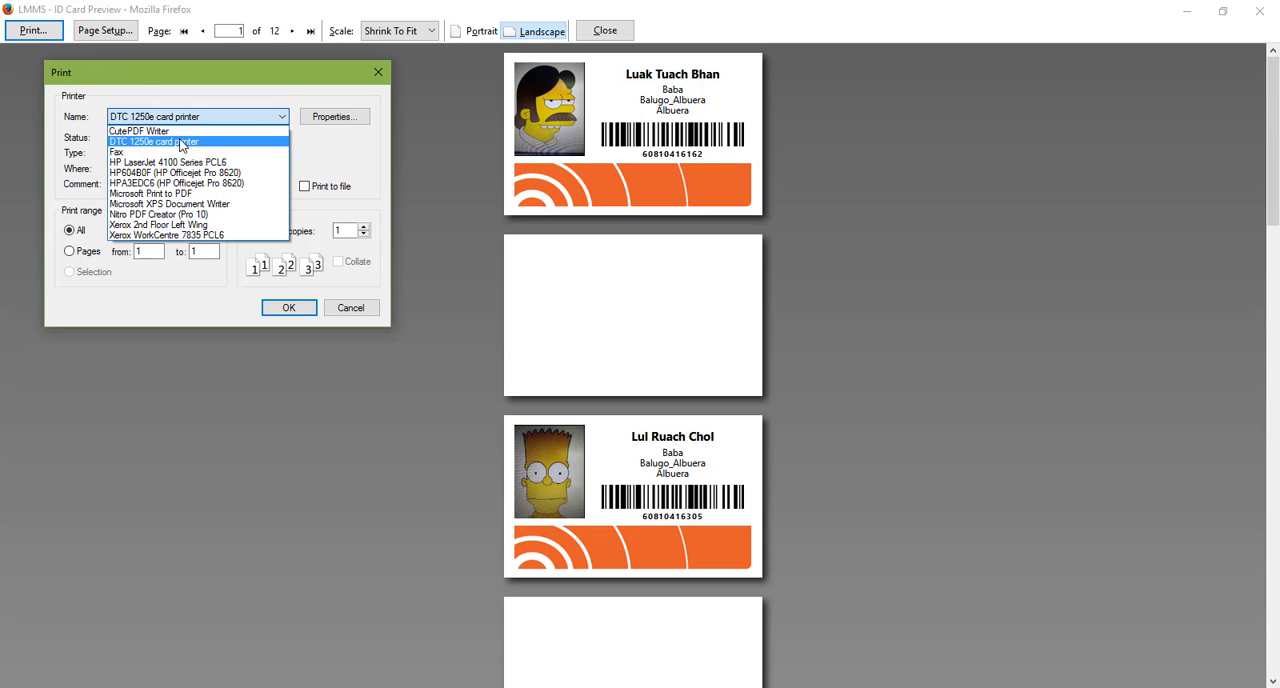
pyautogui.click(180, 143)
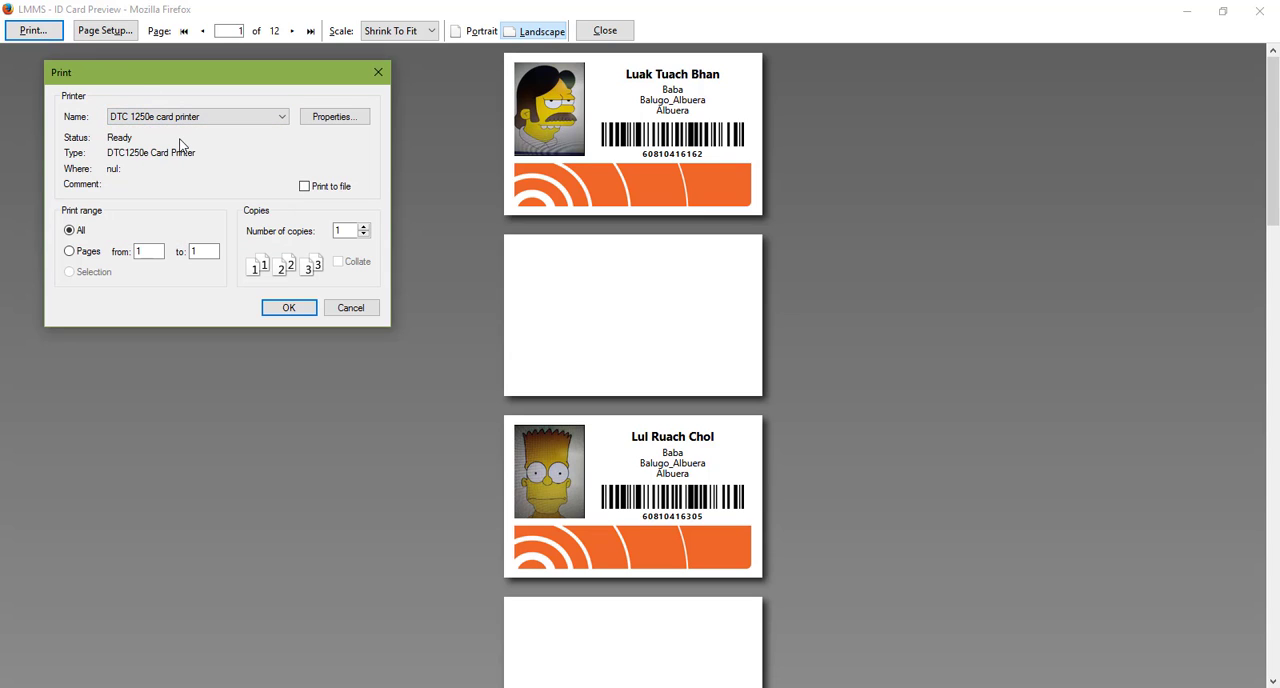
pyautogui.click(289, 309)
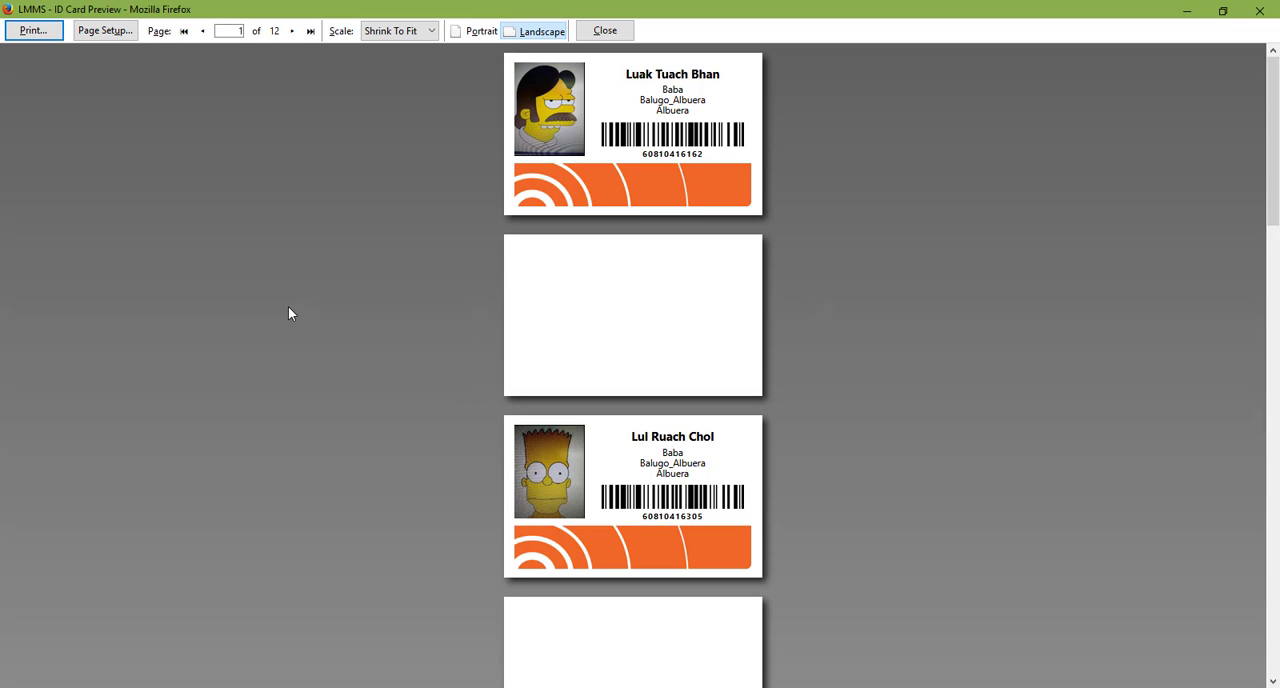
pyautogui.click(605, 31)
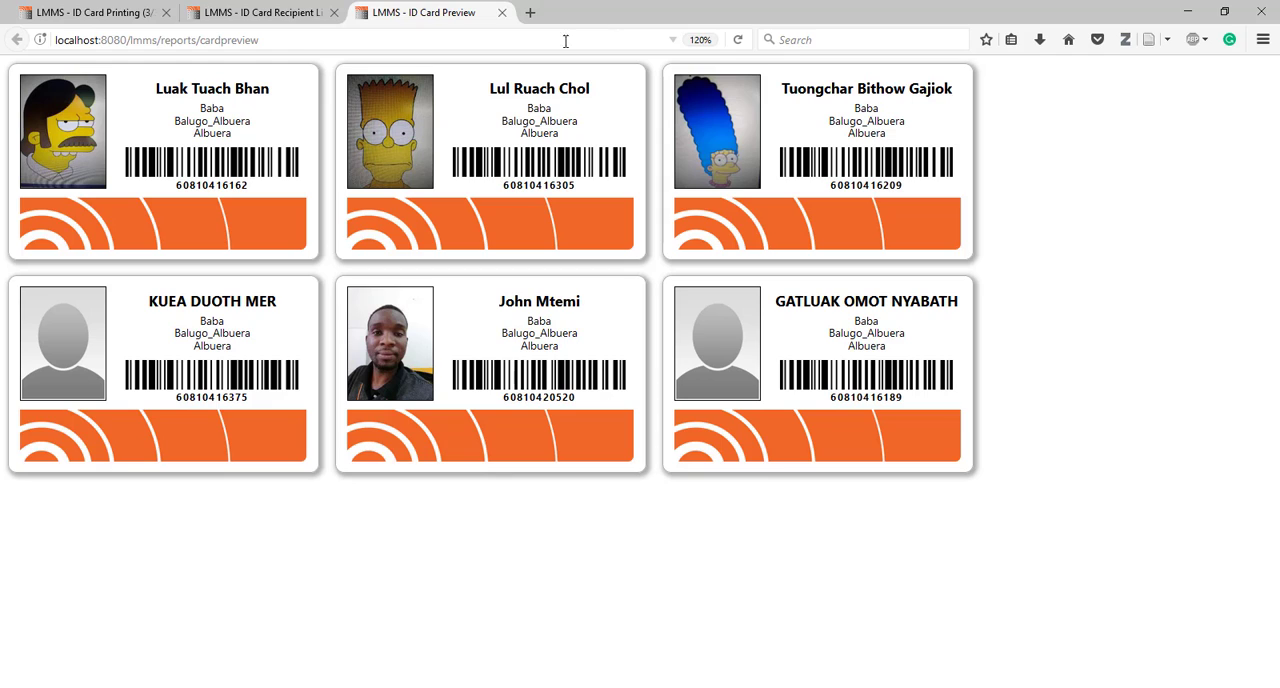
# Check the recipient list report, return to the ID Card Printing wizard, and finish the process
pyautogui.click(262, 12)
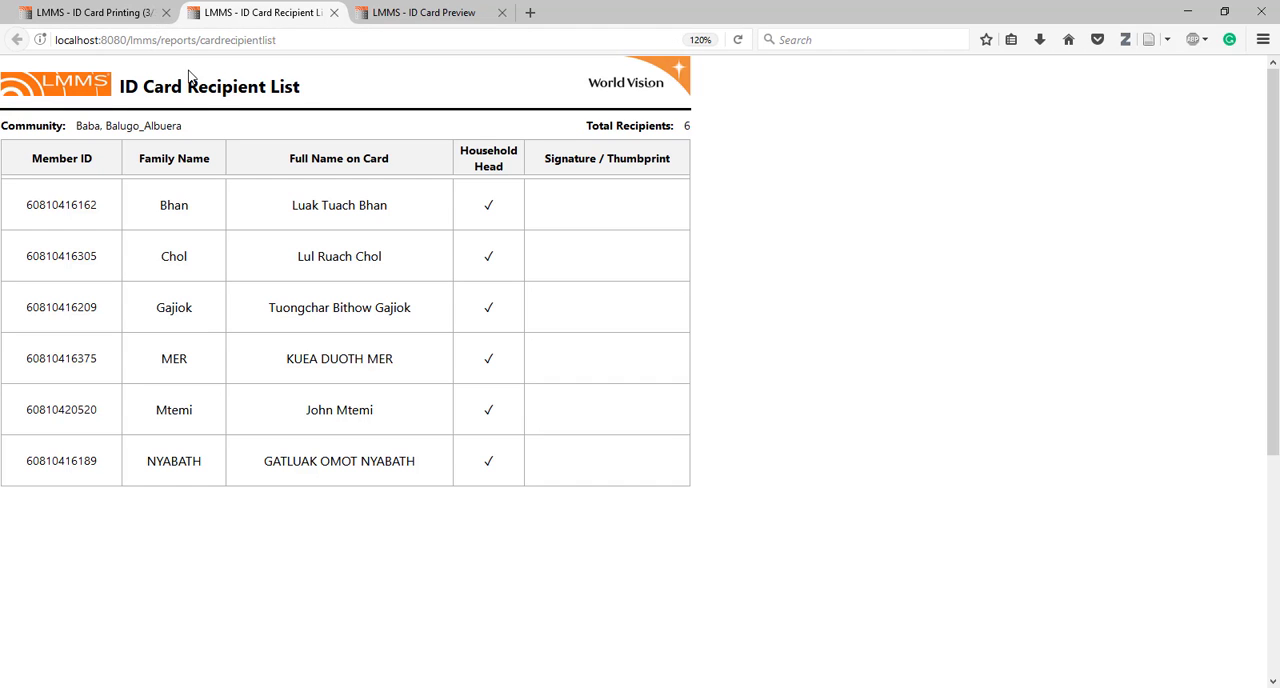
pyautogui.click(133, 13)
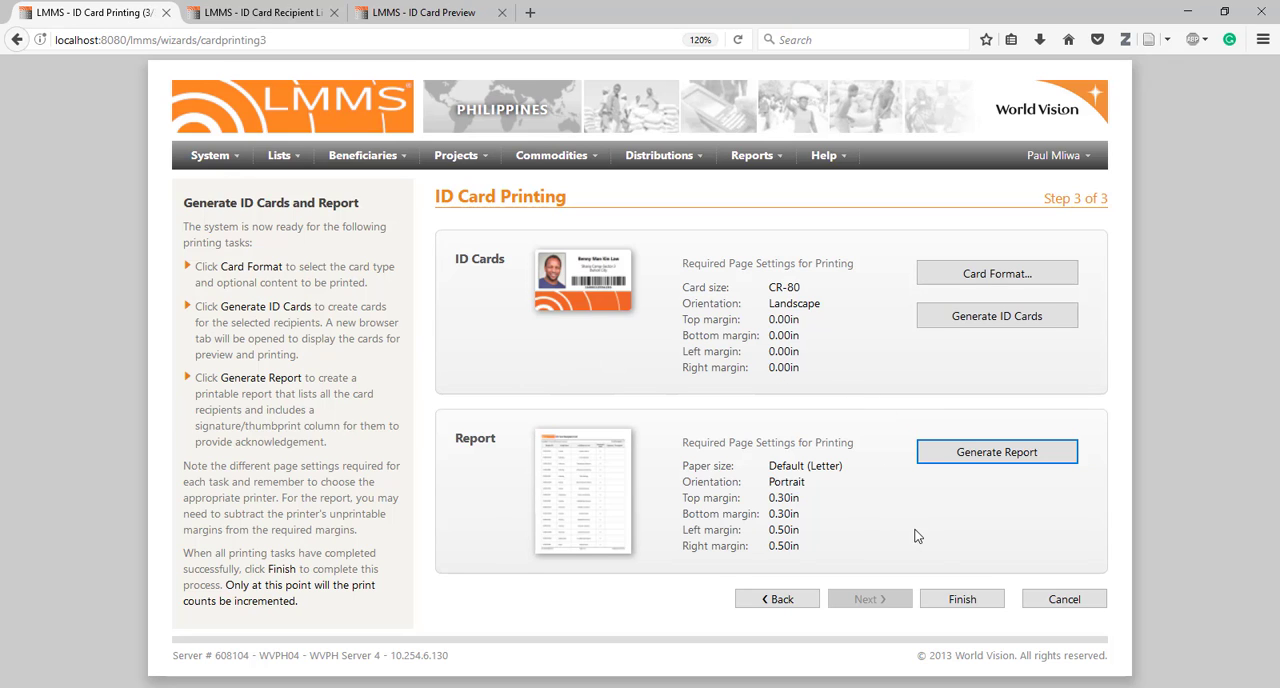
pyautogui.click(962, 601)
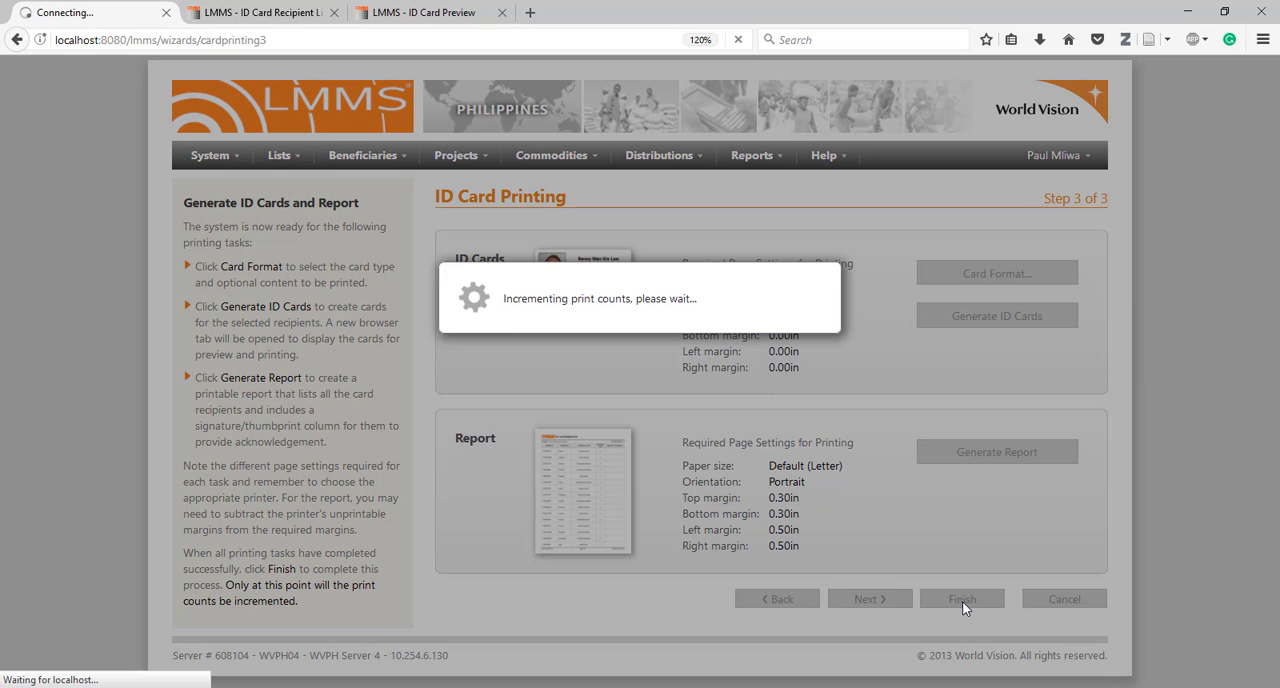